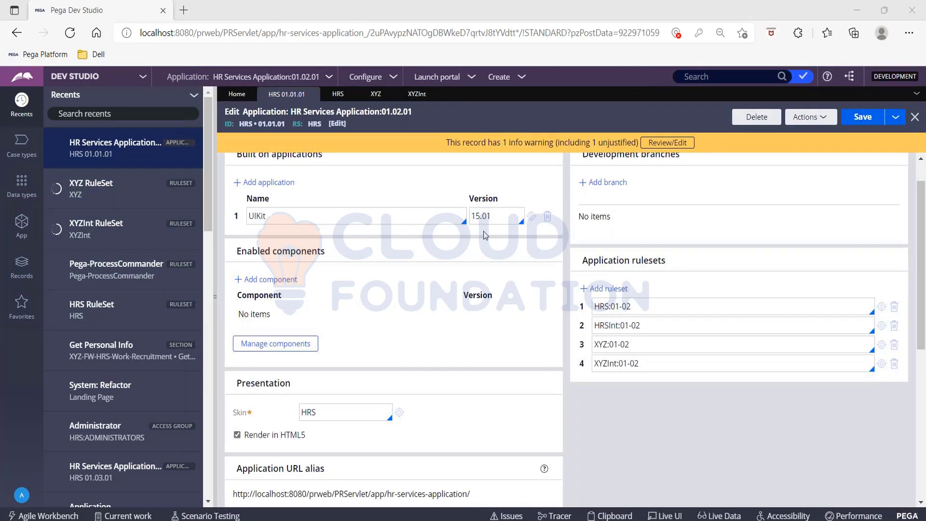
Step: Open the current operator's profile in a maximized window and review its full Rulesets list
scroll(485, 235, "up", 1)
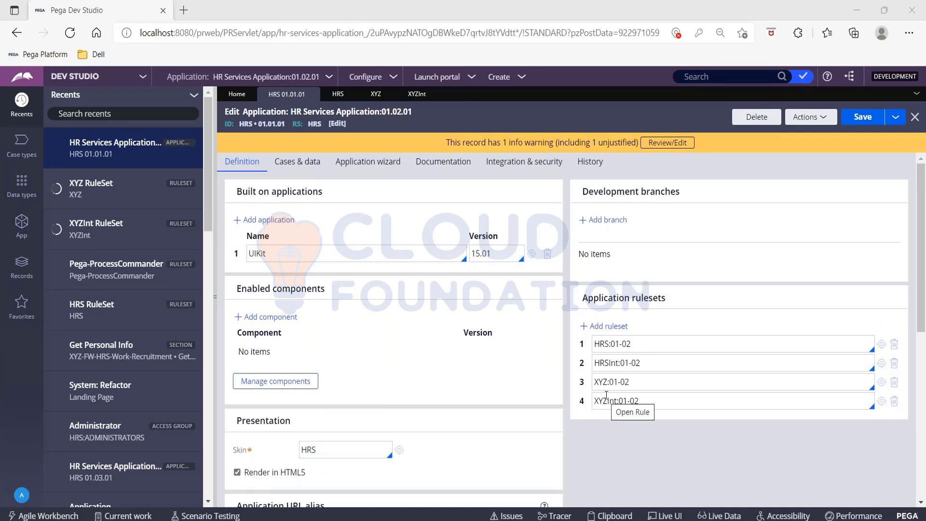
left_click(22, 499)
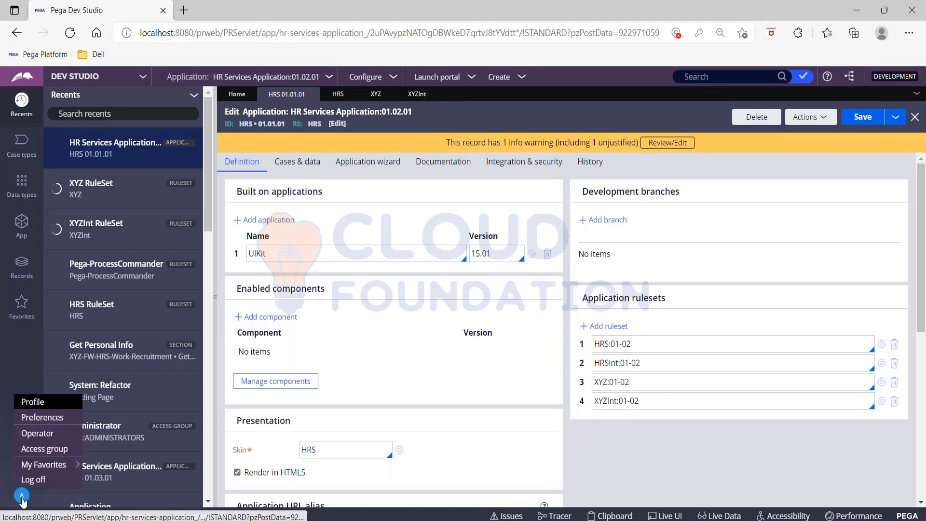
left_click(42, 404)
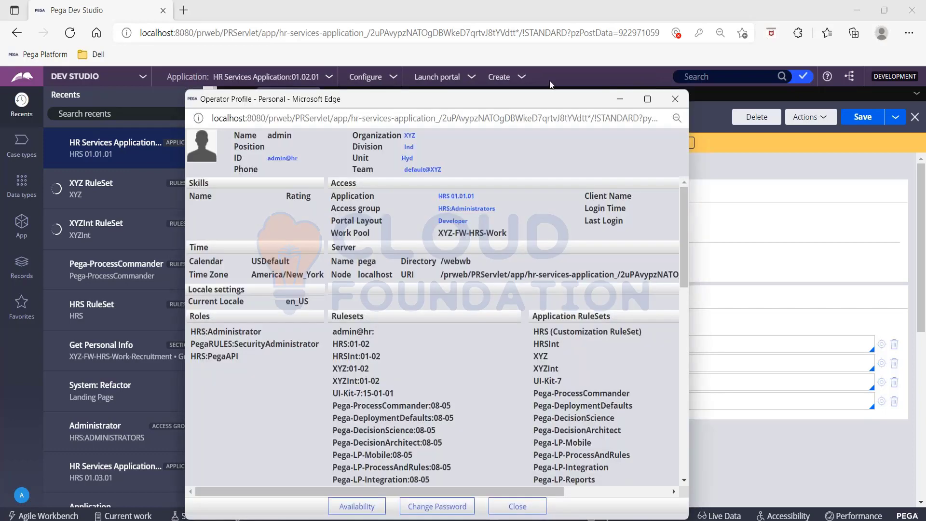
double_click(499, 100)
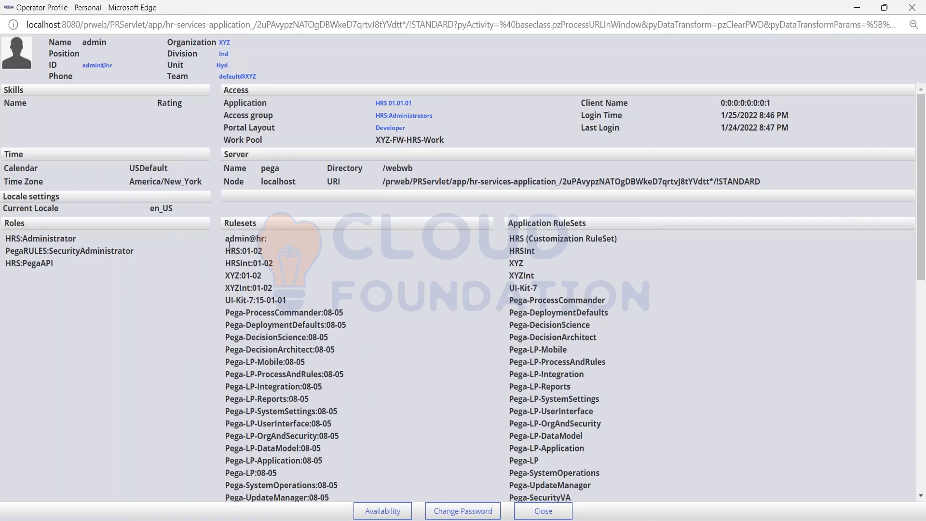
left_click_drag(227, 238, 299, 497)
left_click(49, 360)
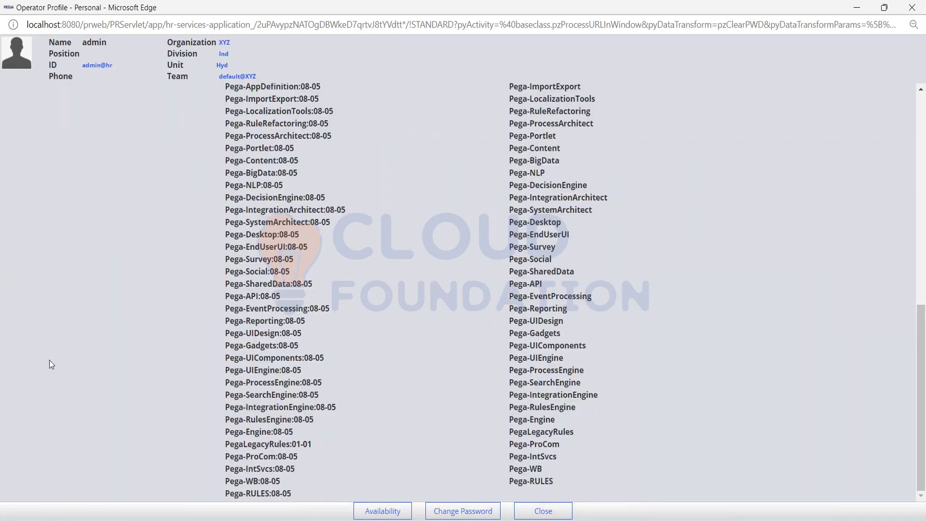
scroll(50, 360, "up", 1)
scroll(49, 359, "up", 8)
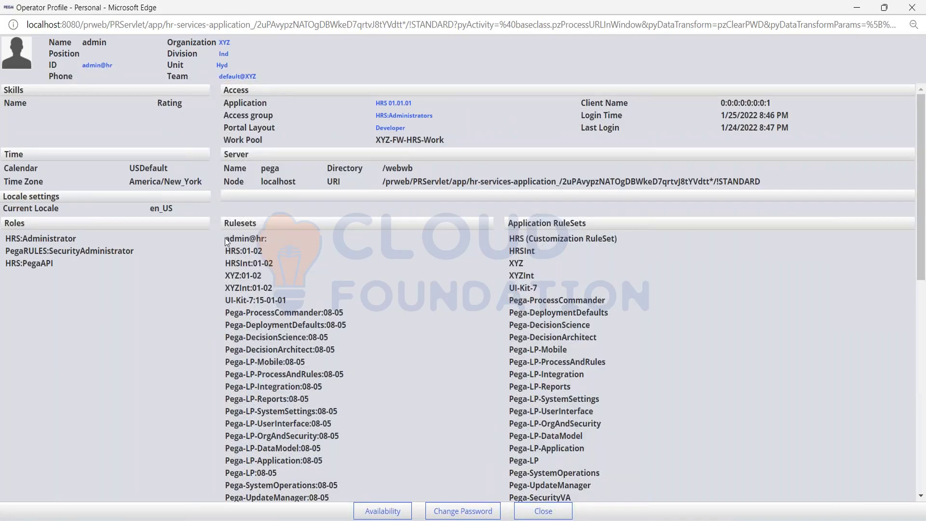
Step: Highlight the personal ruleset, the HRS:01-02 to UI-Kit-7:15-01-01 group and the Pega rulesets down to Pega-RULES:08-05, and restore the window size
left_click_drag(226, 241, 271, 242)
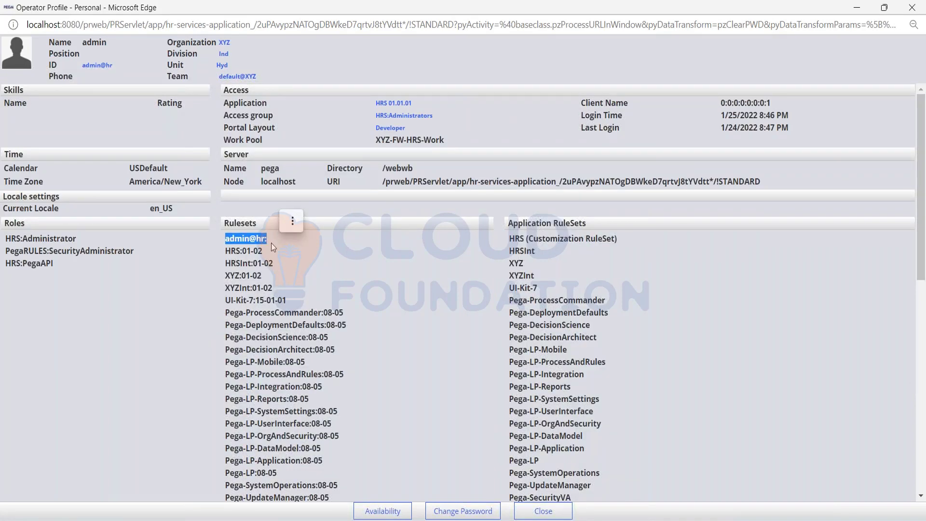
left_click(230, 255)
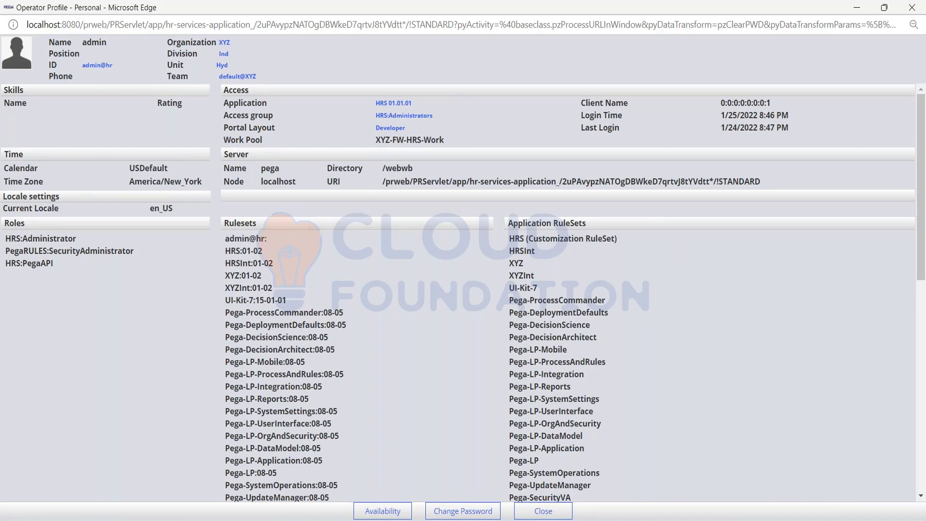
left_click_drag(226, 247, 291, 296)
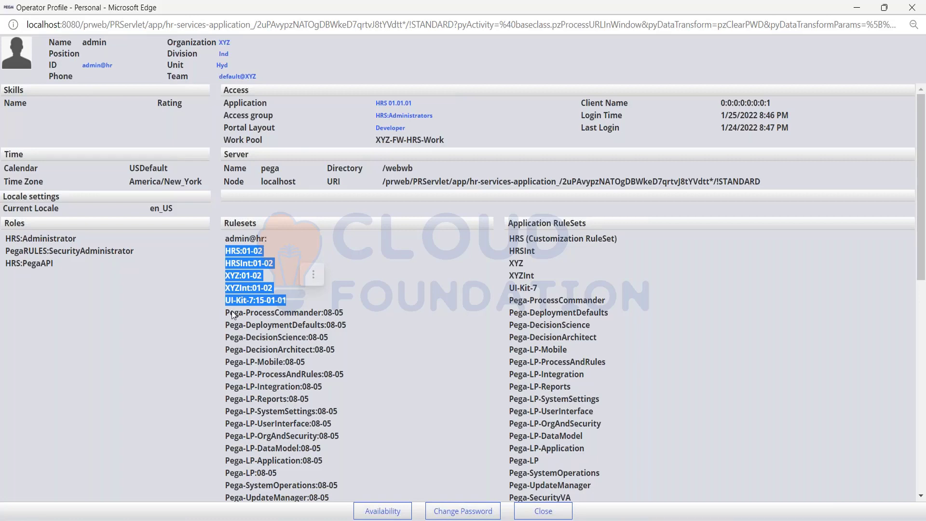
left_click_drag(226, 312, 362, 375)
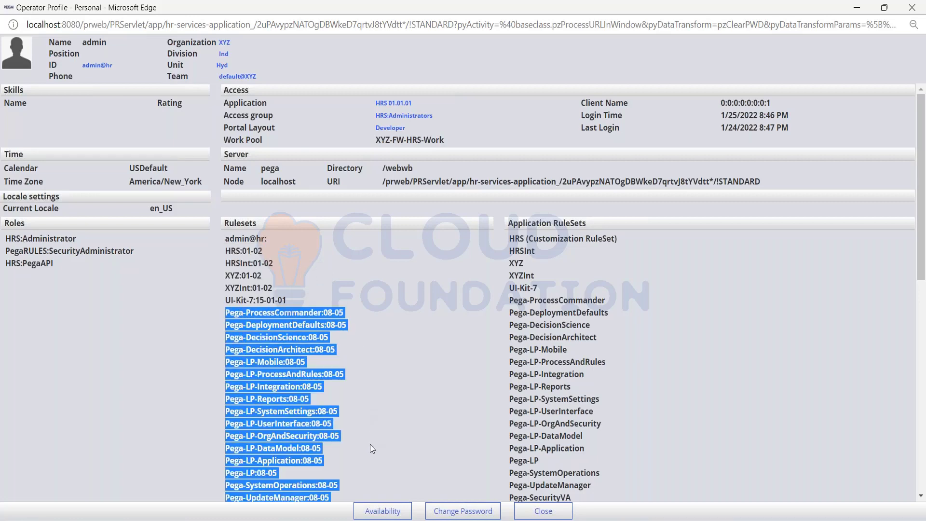
left_click_drag(369, 447, 369, 491)
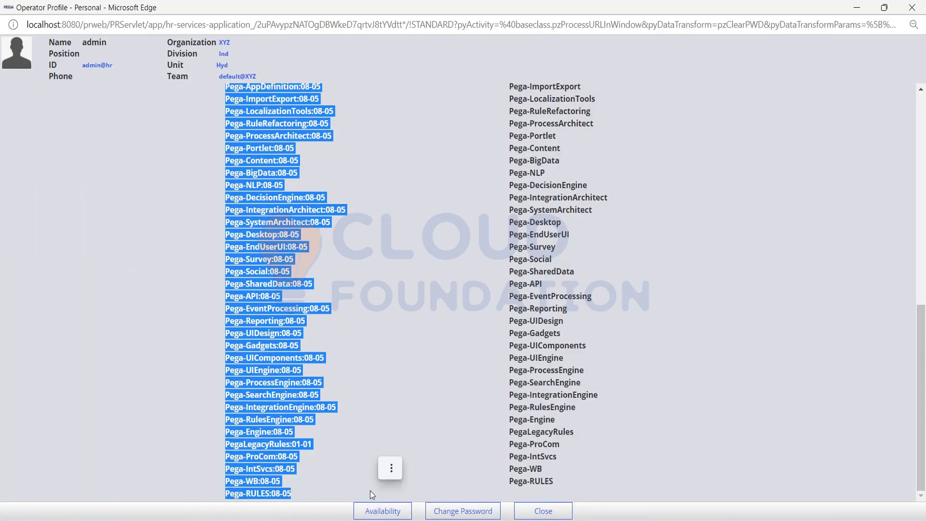
left_click(124, 359)
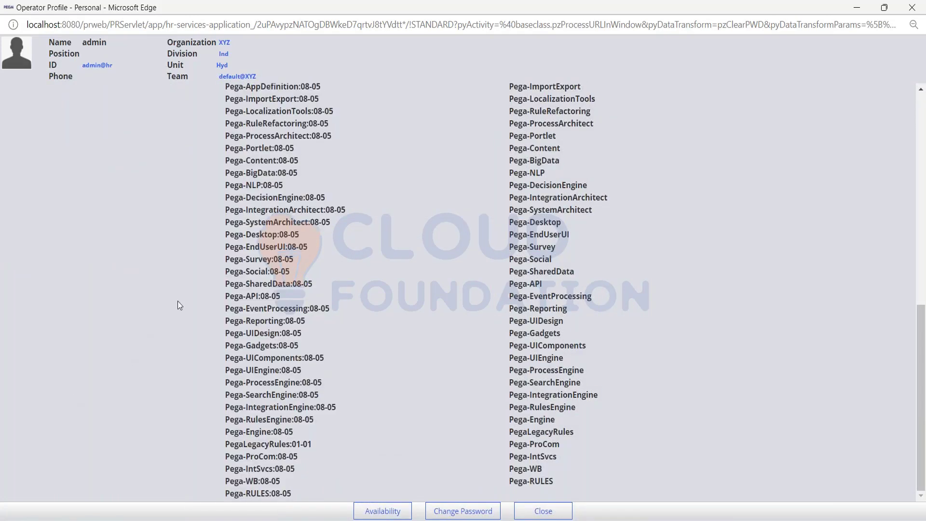
scroll(213, 250, "up", 10)
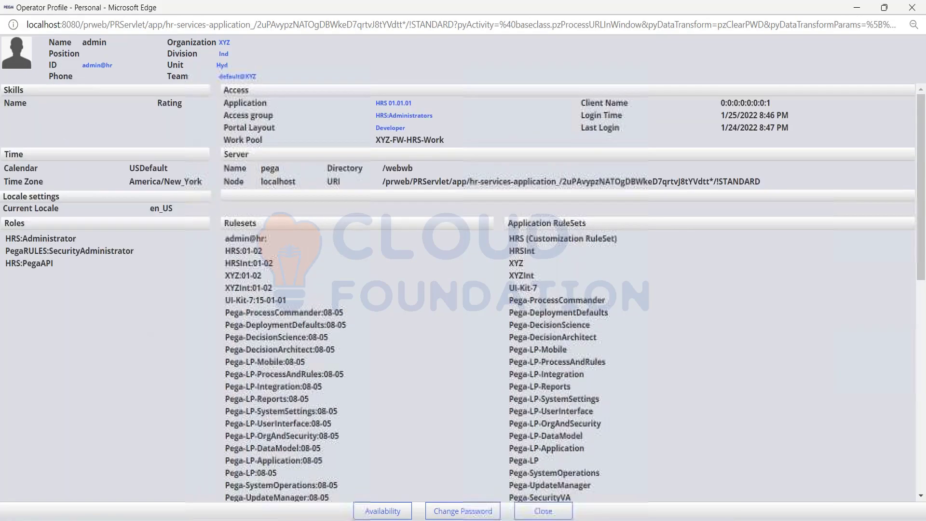
double_click(240, 10)
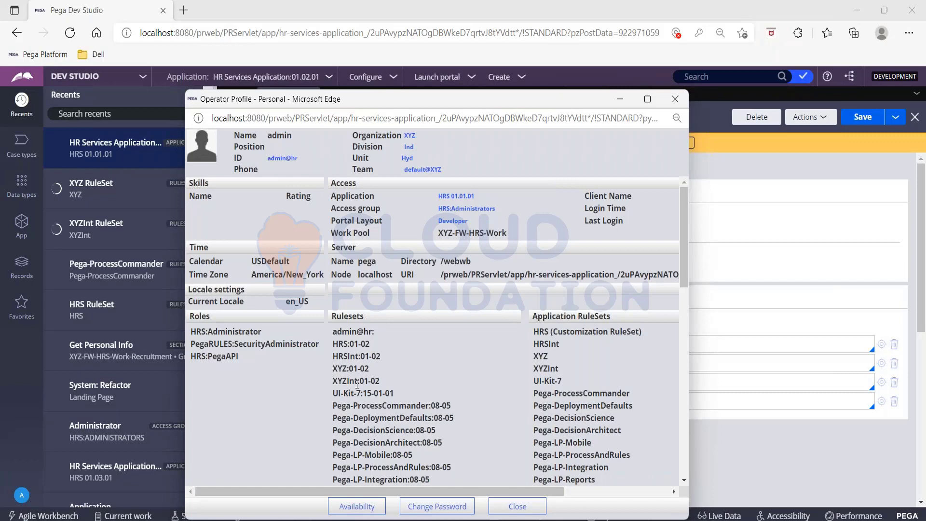
Step: Examine the ruleset order in the operator profile, highlighting HRS:01-02, Pega-EndUserUI:08-05 and PegaLegacyRules:01-01
scroll(357, 384, "down", 1)
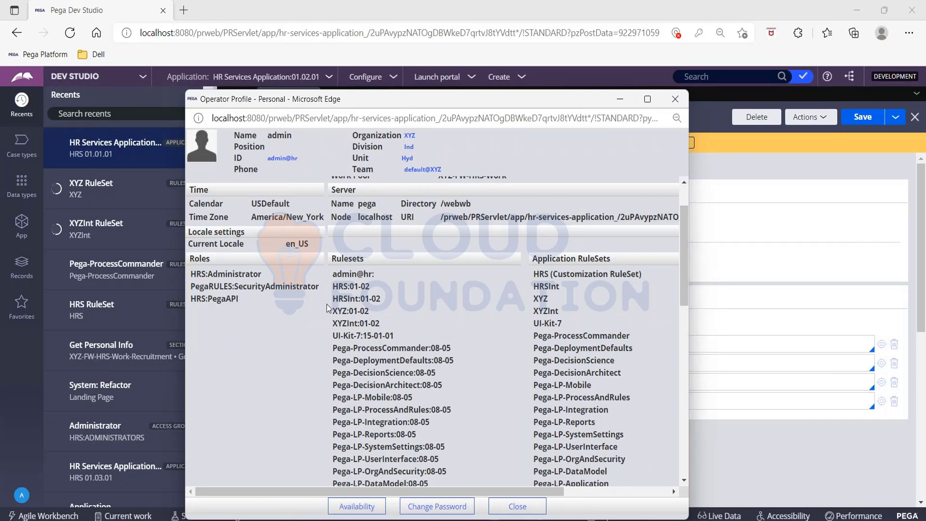
scroll(366, 327, "down", 2)
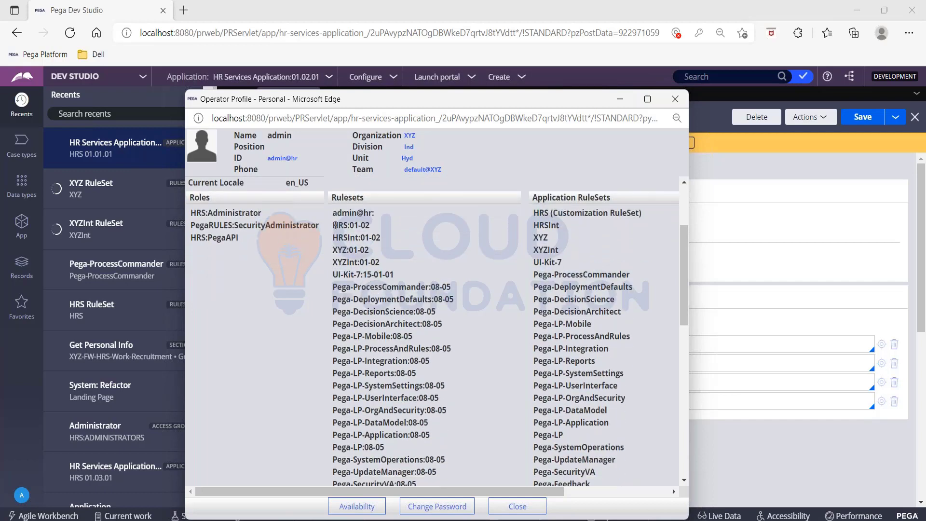
left_click_drag(336, 226, 381, 227)
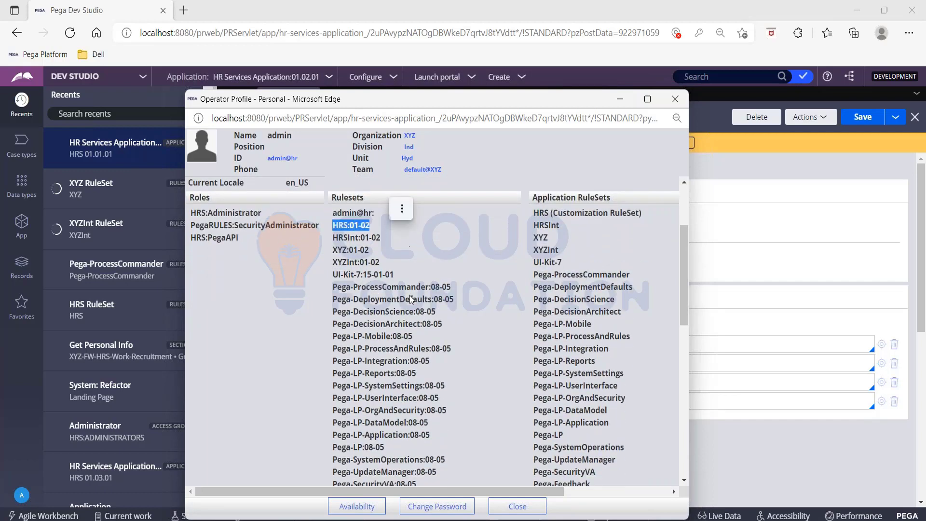
scroll(408, 307, "down", 10)
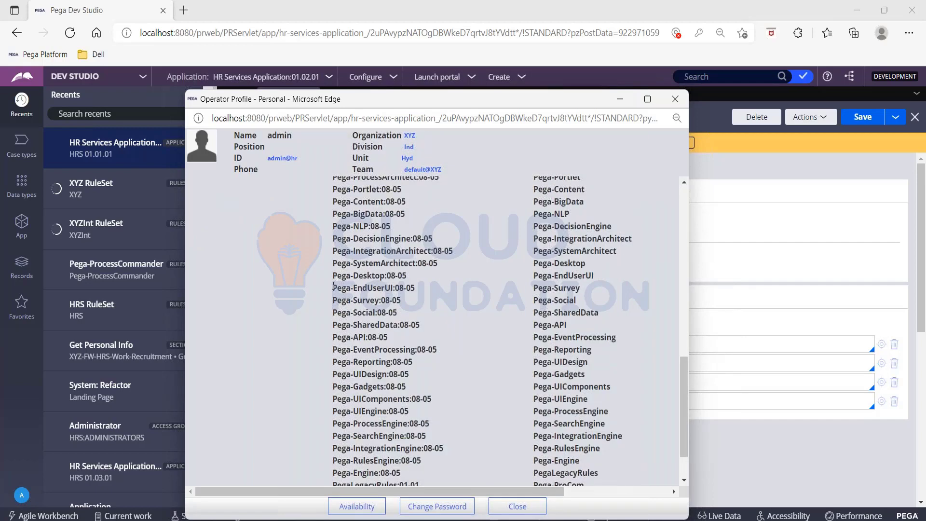
left_click_drag(333, 285, 415, 286)
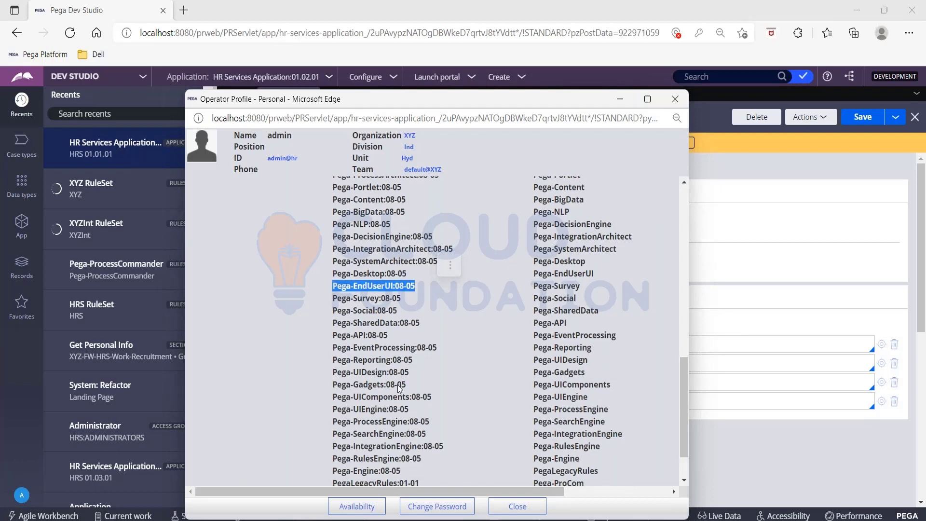
scroll(399, 389, "down", 1)
left_click_drag(333, 428, 435, 427)
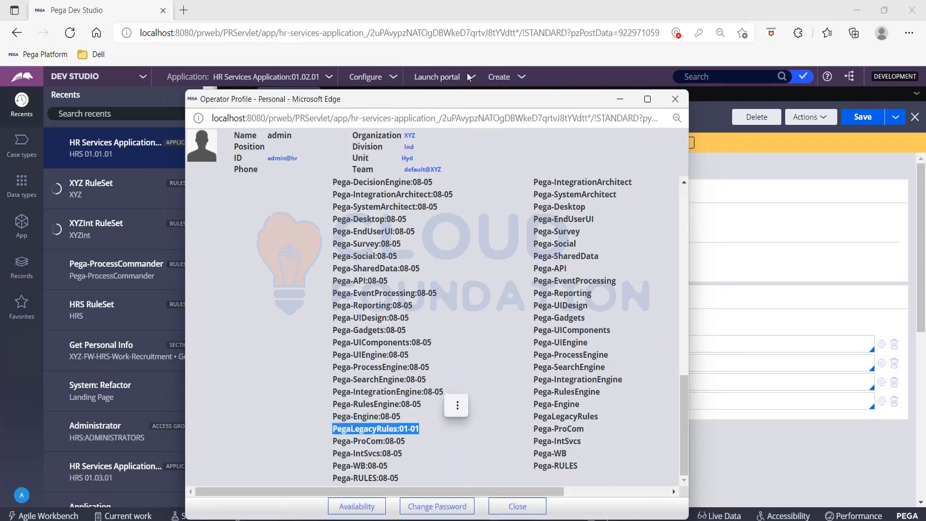
Step: Highlight the operator's personal ruleset at the head of the Rulesets list and close the profile window
left_click_drag(438, 99, 414, 174)
left_click(644, 175)
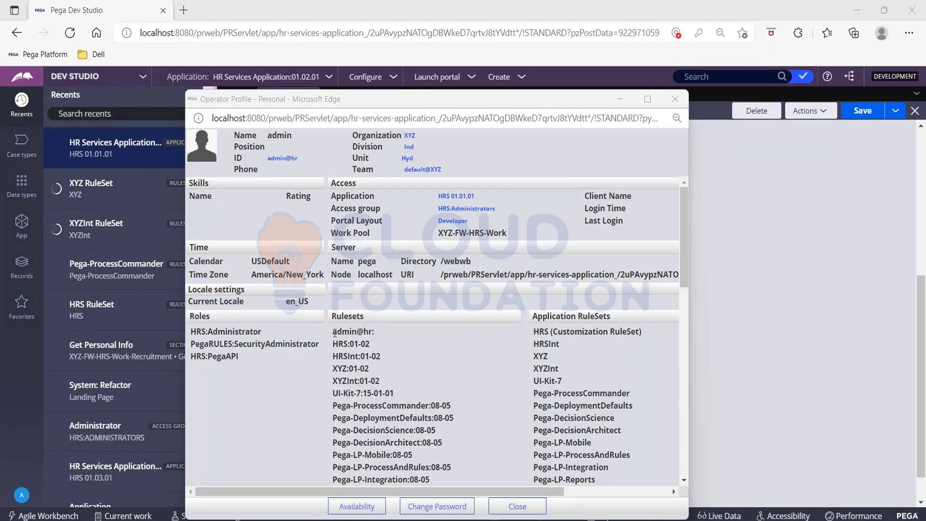
left_click_drag(334, 332, 402, 336)
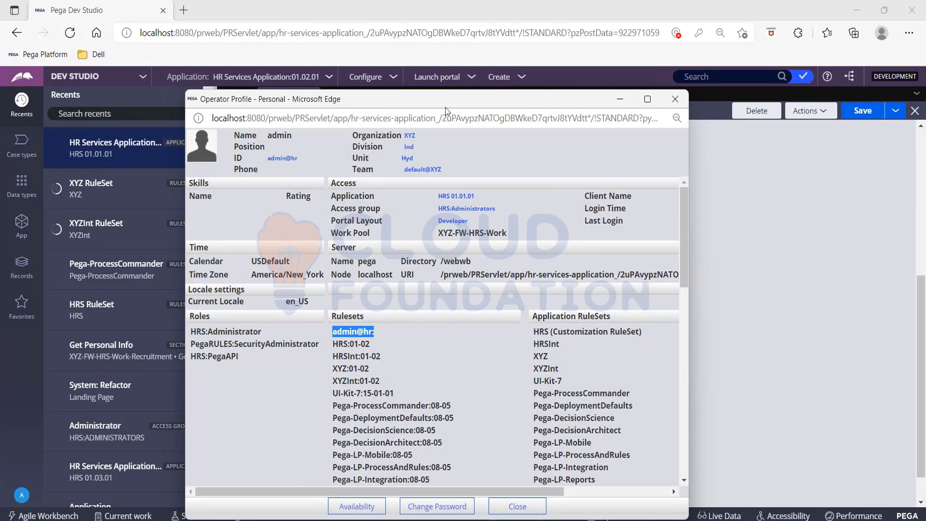
left_click_drag(445, 107, 381, 134)
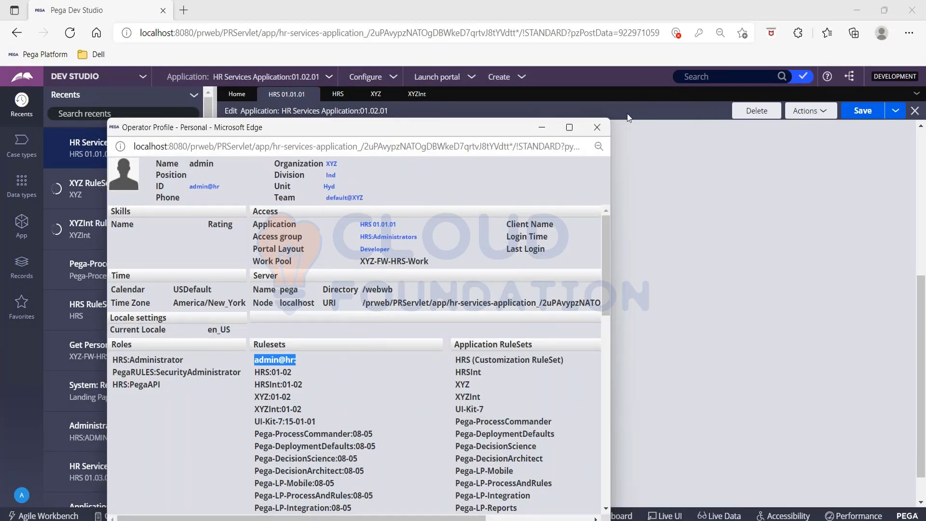
left_click(598, 128)
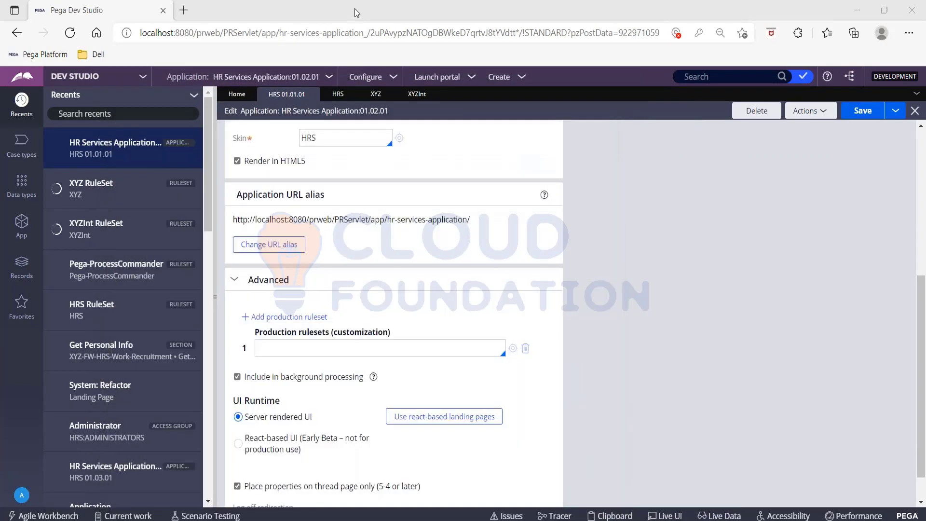
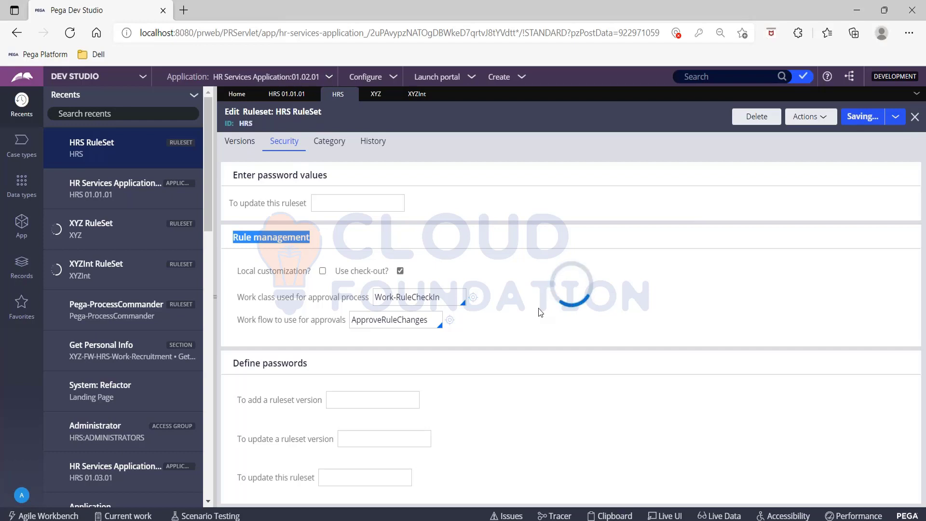
Step: Open the current operator's record and check the Allow rule check out option in its security settings
left_click(23, 496)
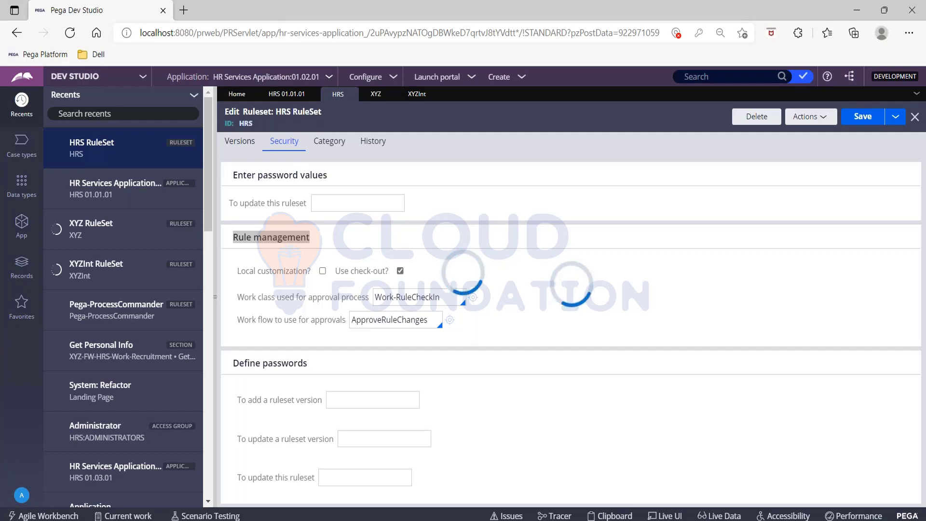
left_click(21, 495)
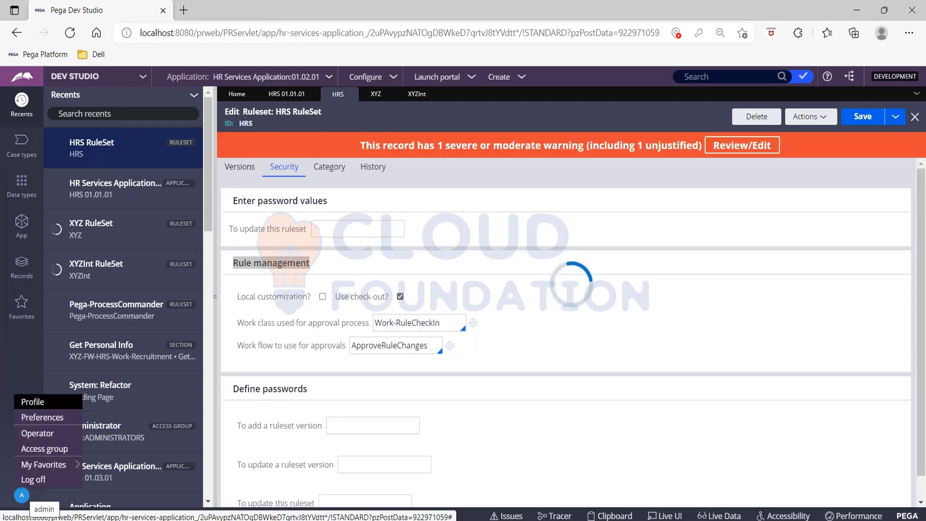
left_click(38, 433)
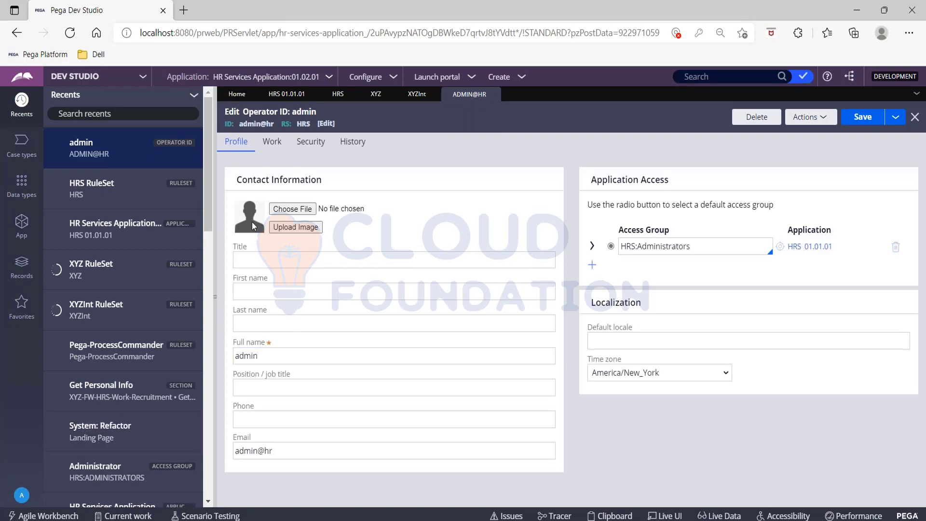
left_click(313, 144)
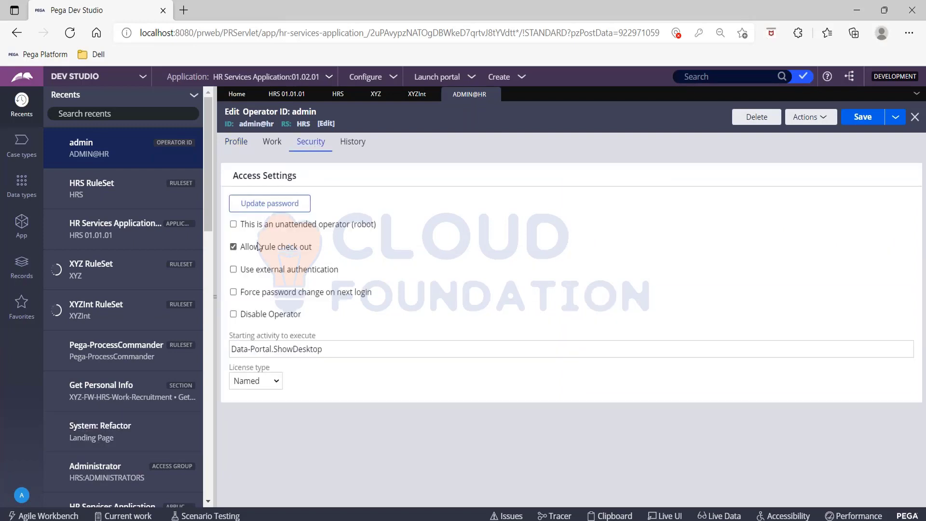
left_click_drag(240, 247, 320, 246)
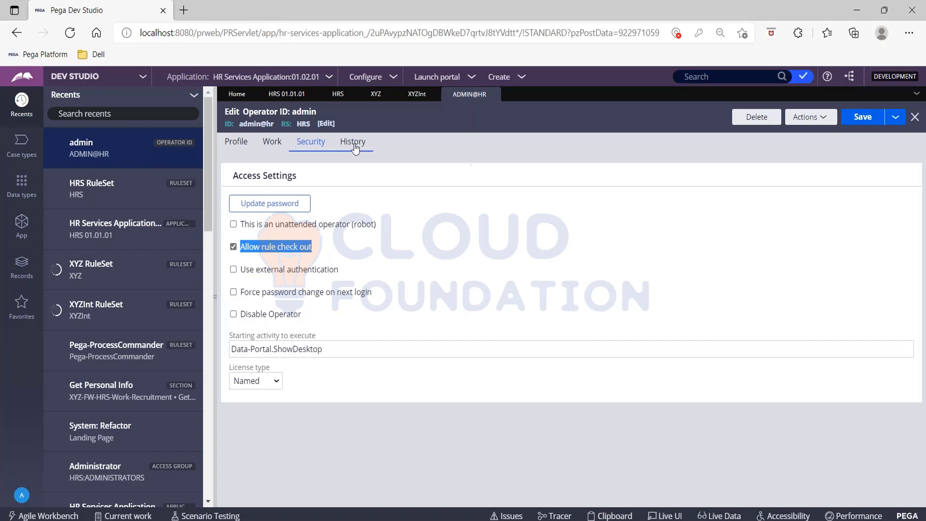
Step: Open the HRS ruleset from the HR Services application and browse all rules of version 02-01-01
left_click(292, 96)
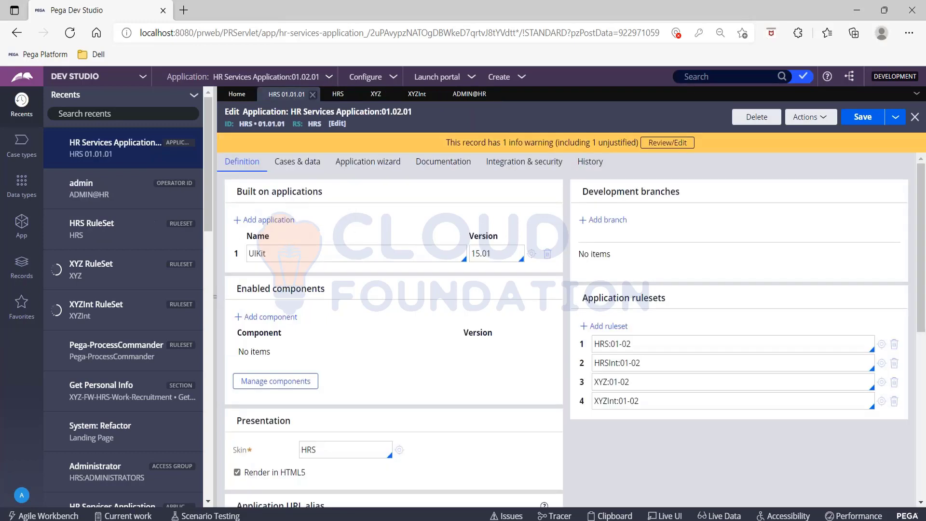
left_click(881, 343)
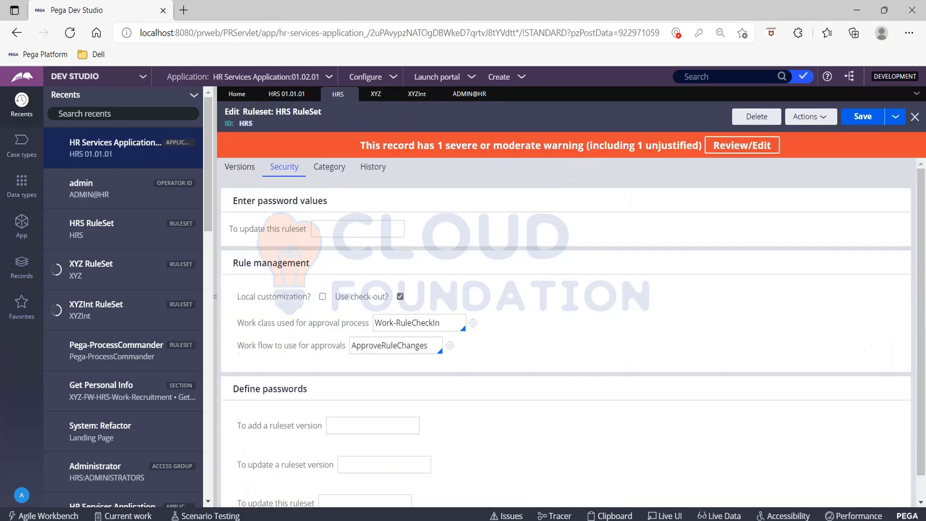
left_click(258, 173)
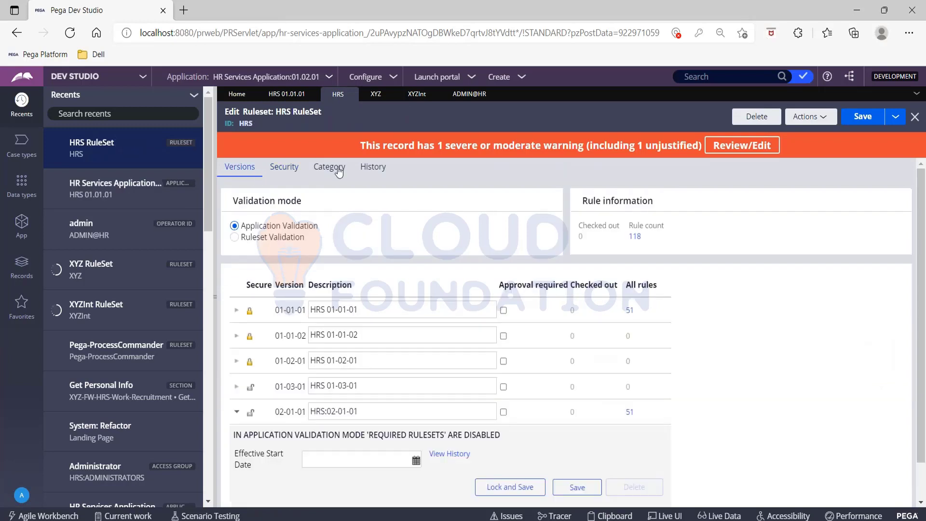
scroll(482, 313, "down", 1)
left_click(628, 369)
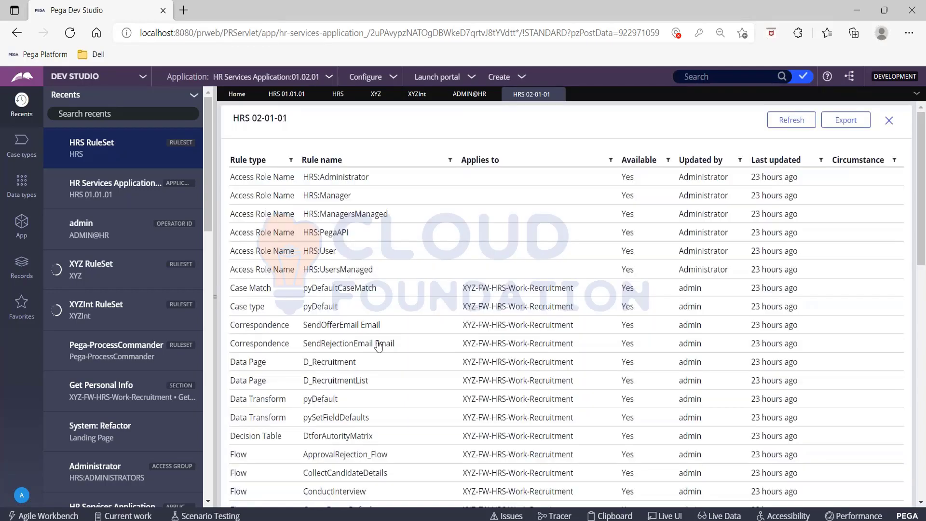
scroll(379, 346, "down", 10)
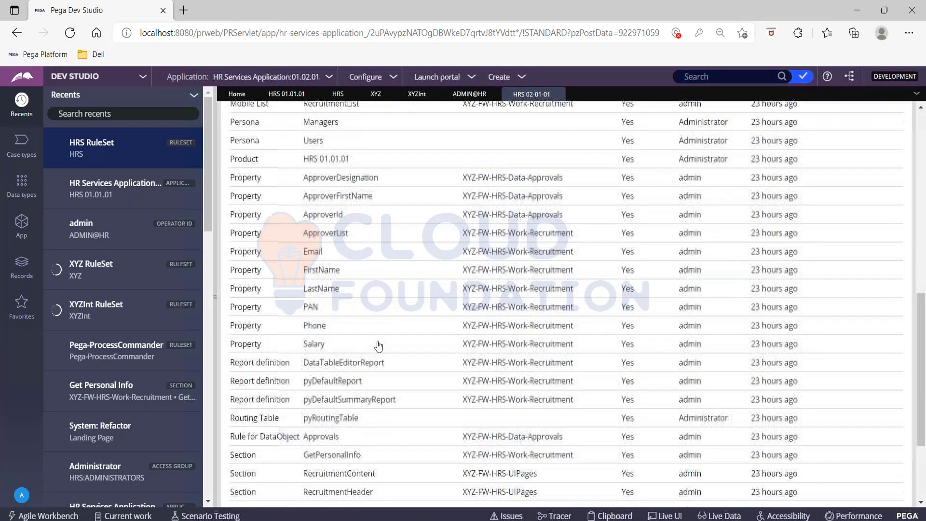
Step: Open the GetPersonalInfo section from the HRS 02-01-01 rules and convert it to the full section editor
scroll(379, 345, "down", 3)
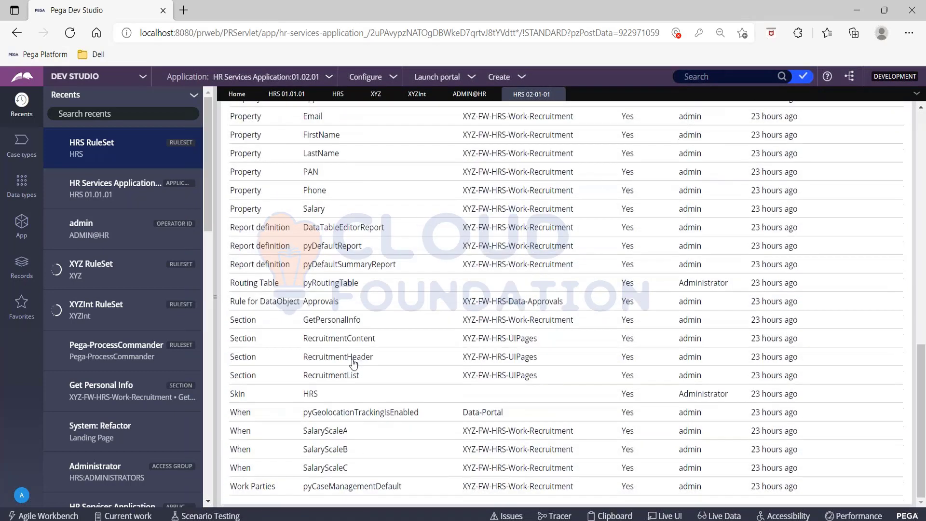
left_click(326, 321)
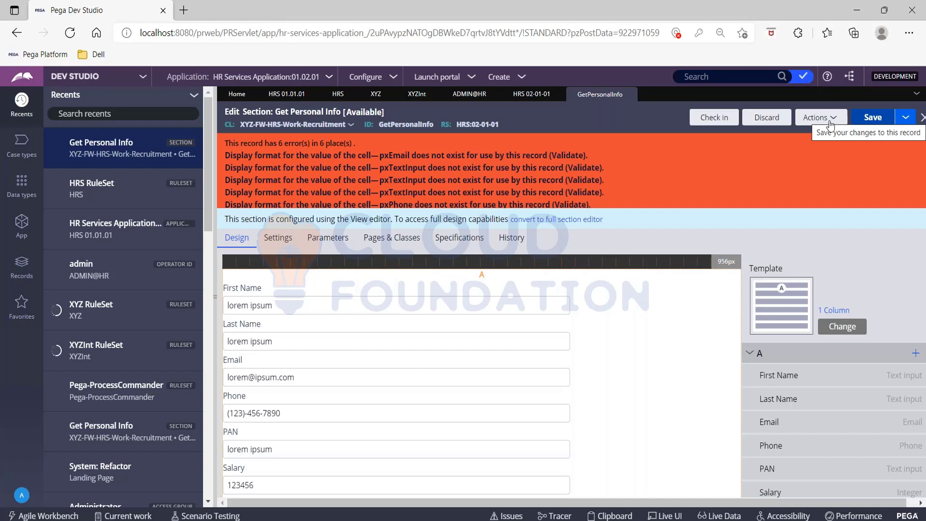
left_click(537, 220)
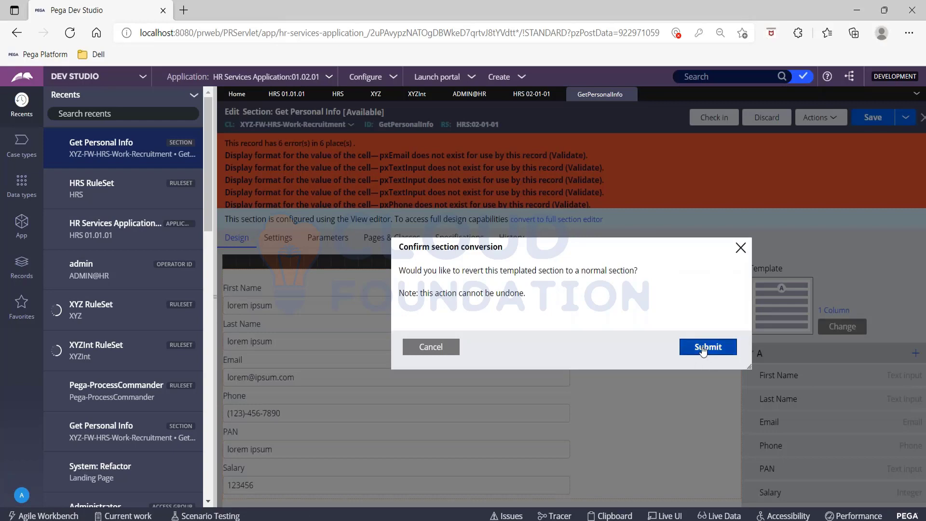
left_click(702, 350)
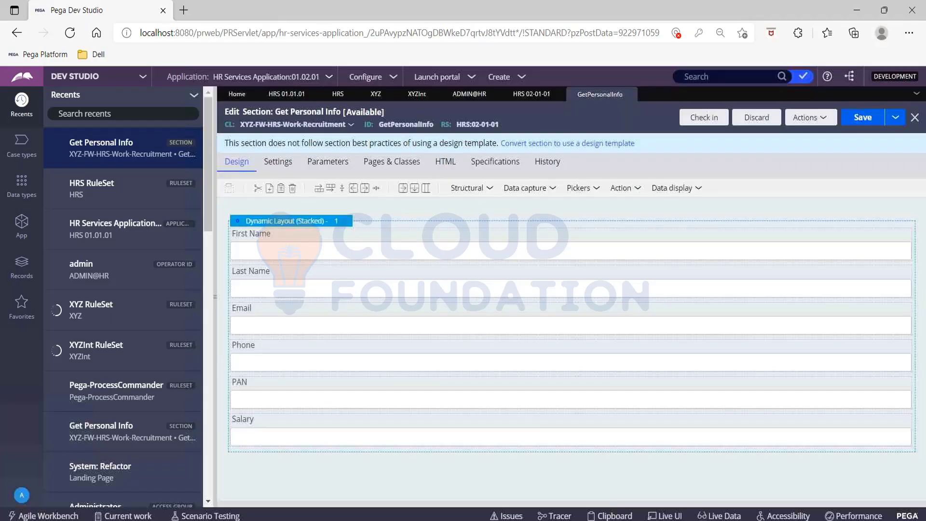
Step: Review the operator profile, highlight the personal ruleset at the head of the Rulesets list, and close the profile window
left_click(23, 494)
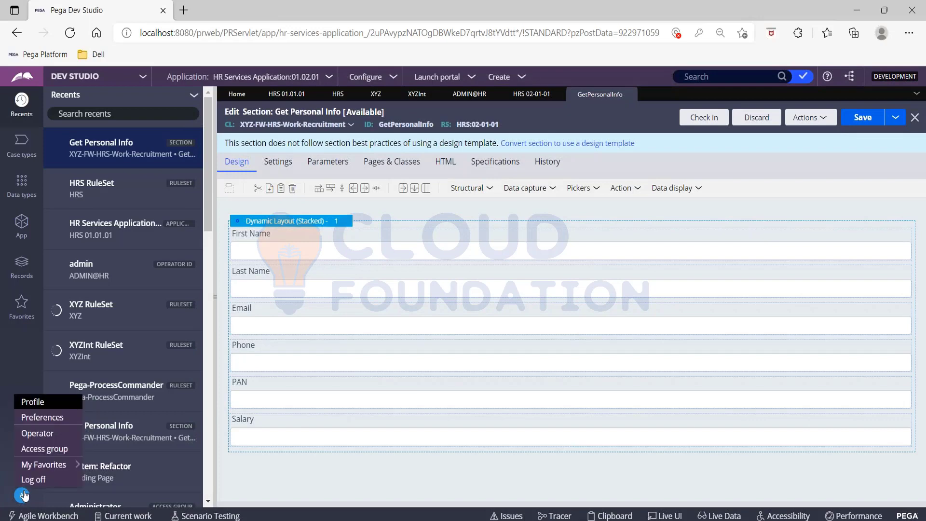
left_click(32, 401)
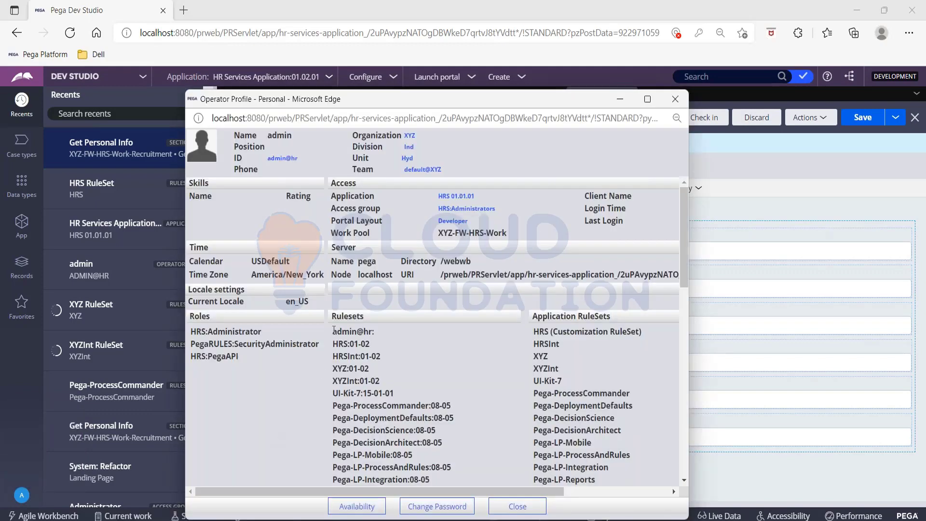
left_click_drag(333, 330, 385, 327)
double_click(504, 97)
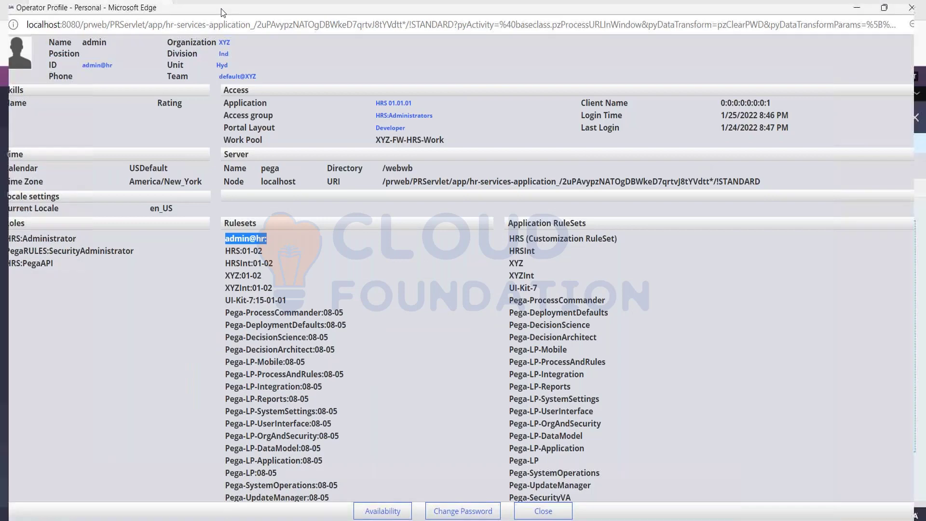
double_click(223, 12)
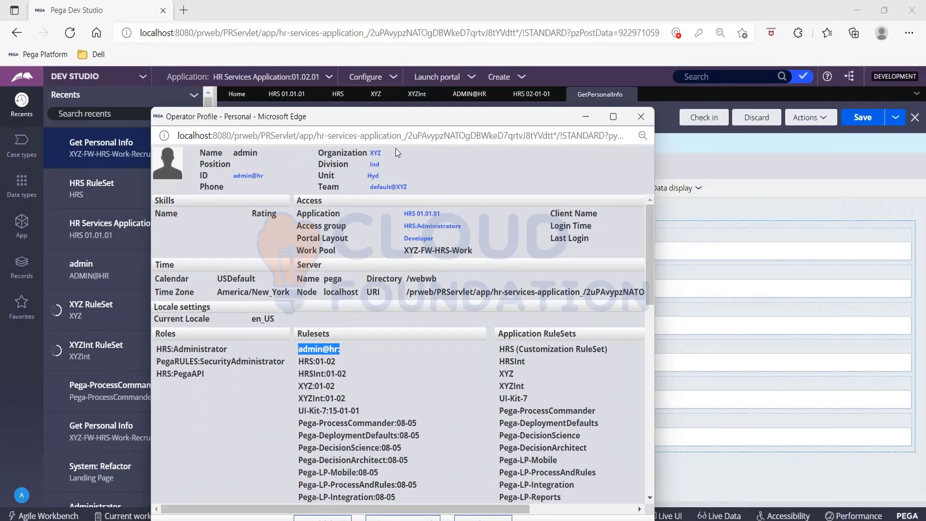
left_click(586, 141)
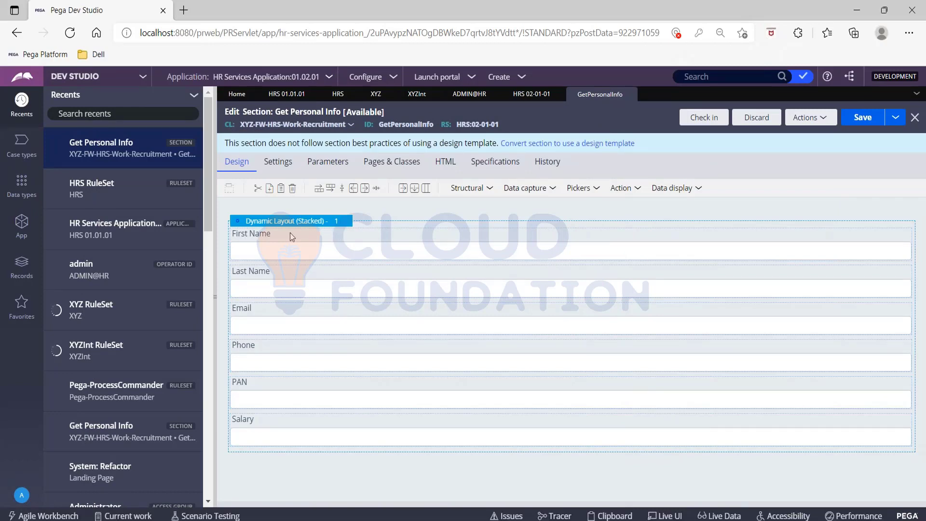
Step: Add a Label above First Name in the section's dynamic layout and set its value to "Hello World"
left_click(695, 188)
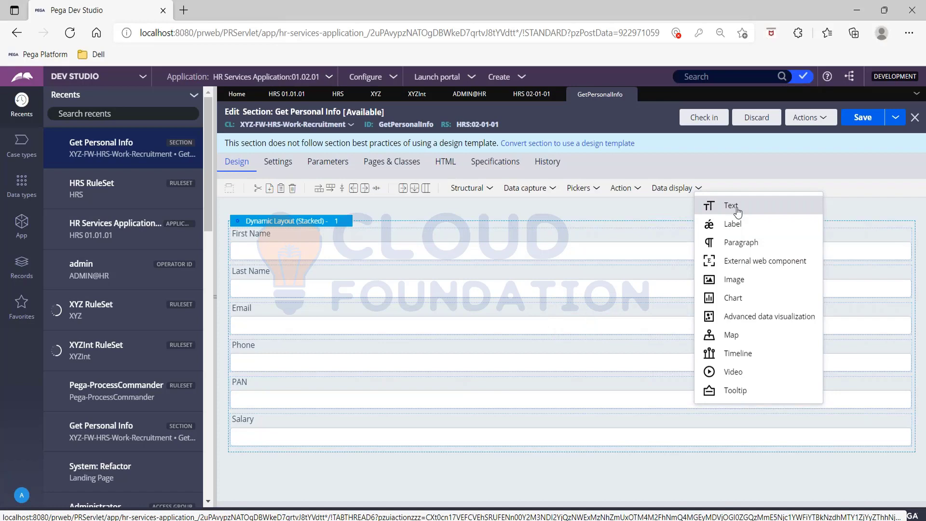
left_click_drag(734, 223, 449, 236)
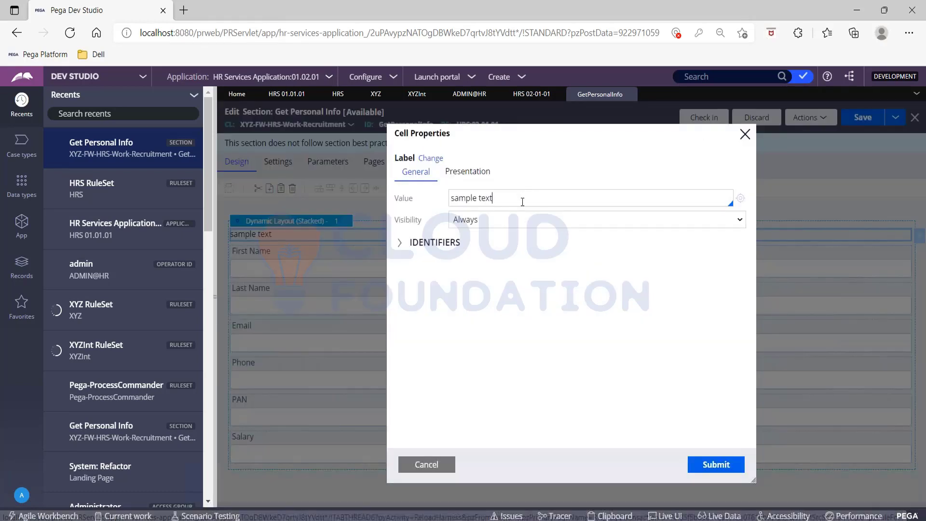
key("BackSpace")
key("BackSpace")
key("BackSpace")
key("BackSpace")
key("BackSpace")
key("BackSpace")
key("BackSpace")
key("BackSpace")
key("BackSpace")
key("BackSpace")
key("BackSpace")
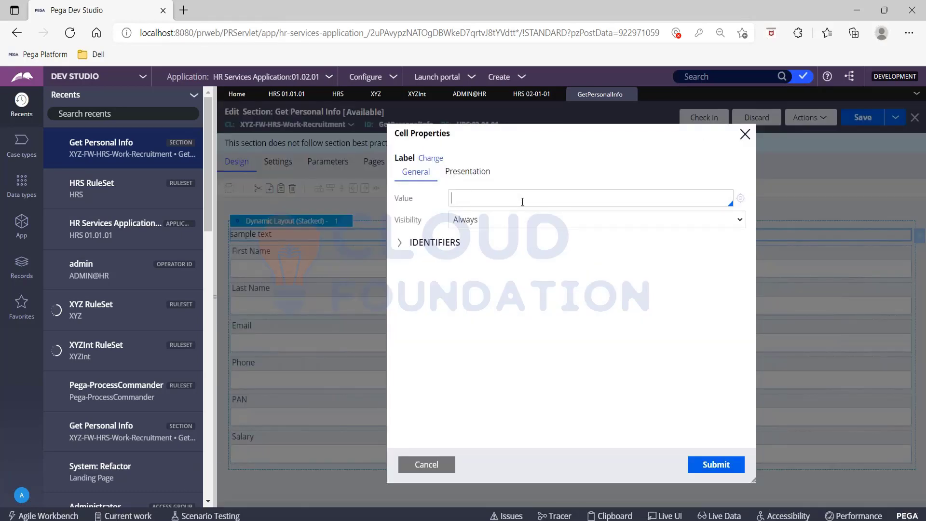
type("Hello World")
left_click(708, 464)
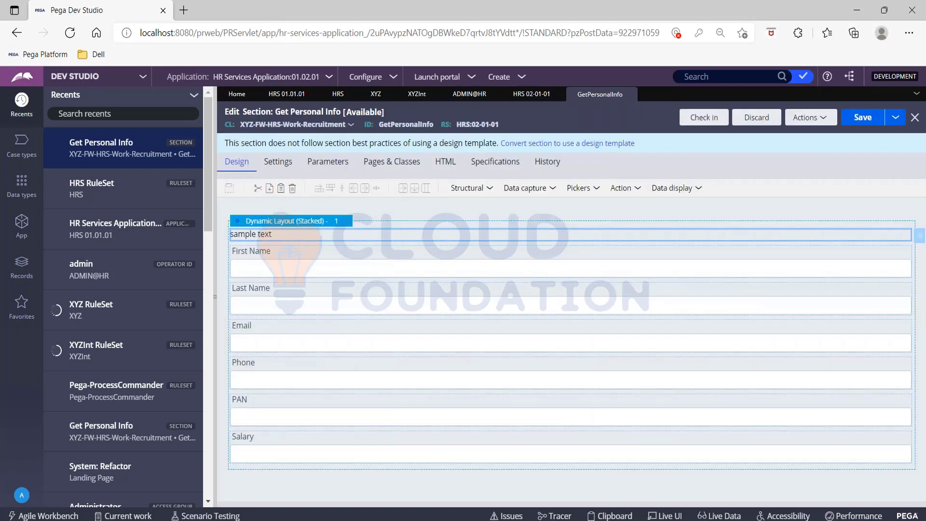
Step: Try to check in the Get Personal Info section with the comment "Wip-Story67676", and dismiss the check-in dialog
left_click(699, 123)
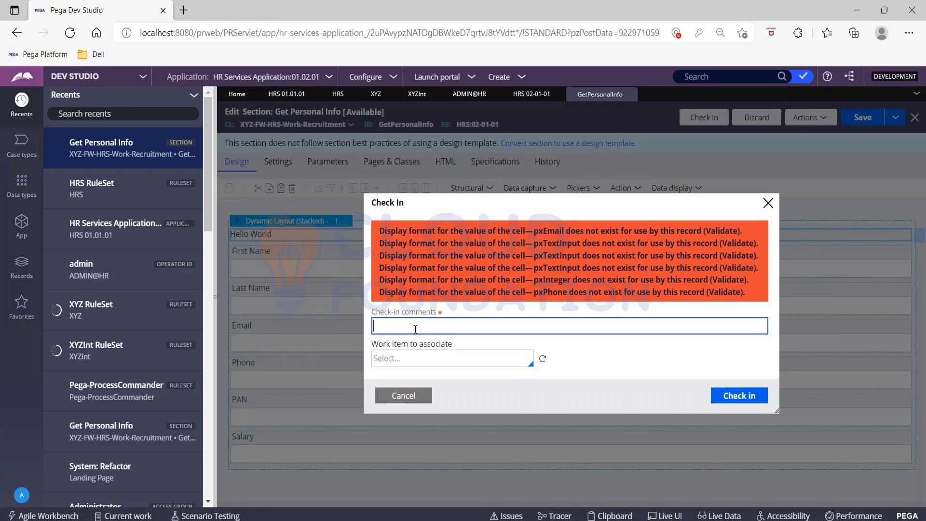
type("Wip-Story67676")
left_click(748, 404)
left_click(738, 394)
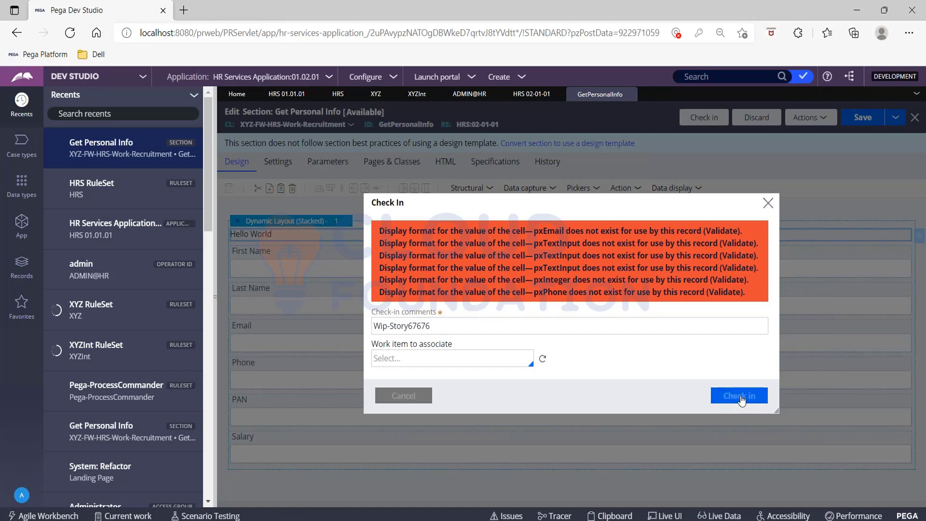
left_click(767, 208)
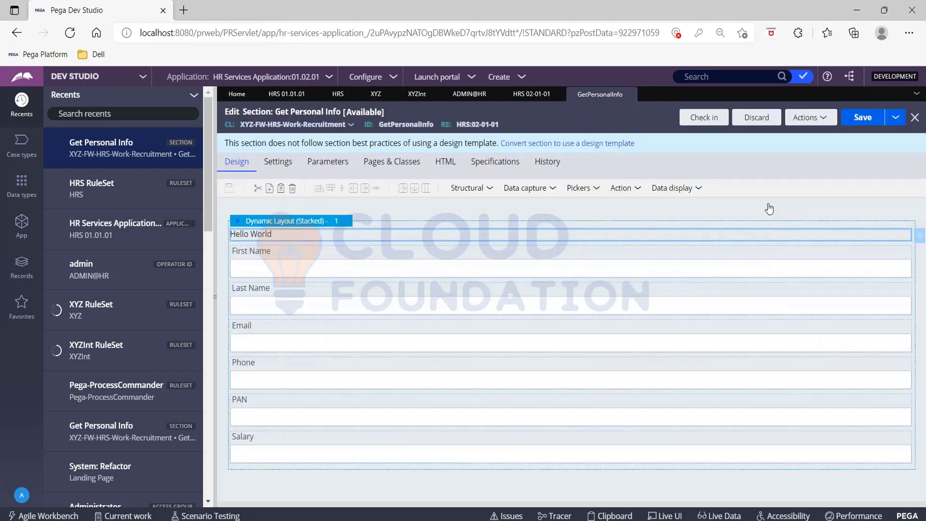
Step: Retry checking in the Get Personal Info section with the comment "WIP", and dismiss the check-in dialog
left_click(697, 117)
left_click(699, 118)
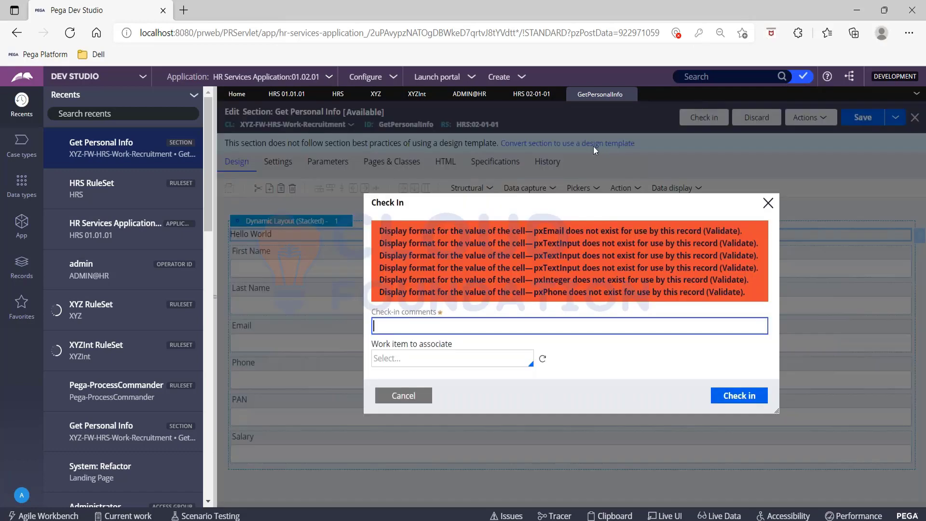
type("WIP")
left_click(736, 396)
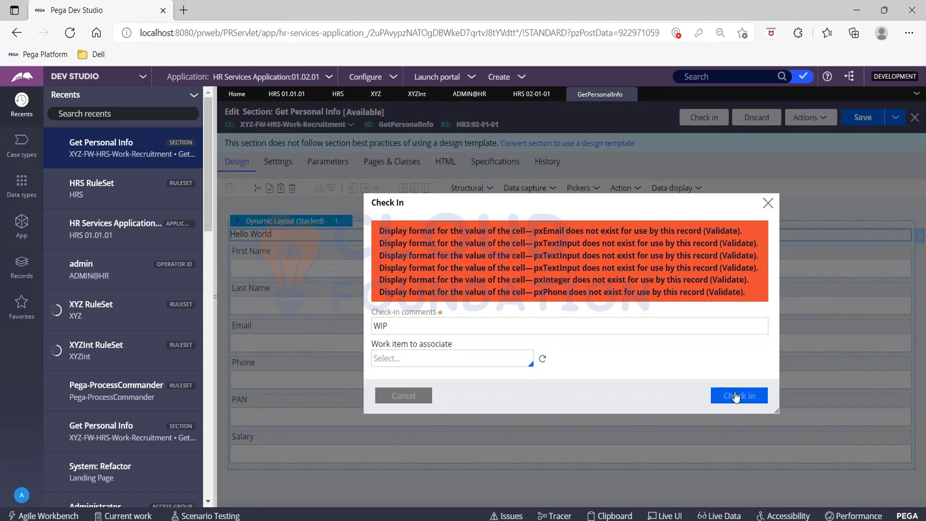
left_click(768, 203)
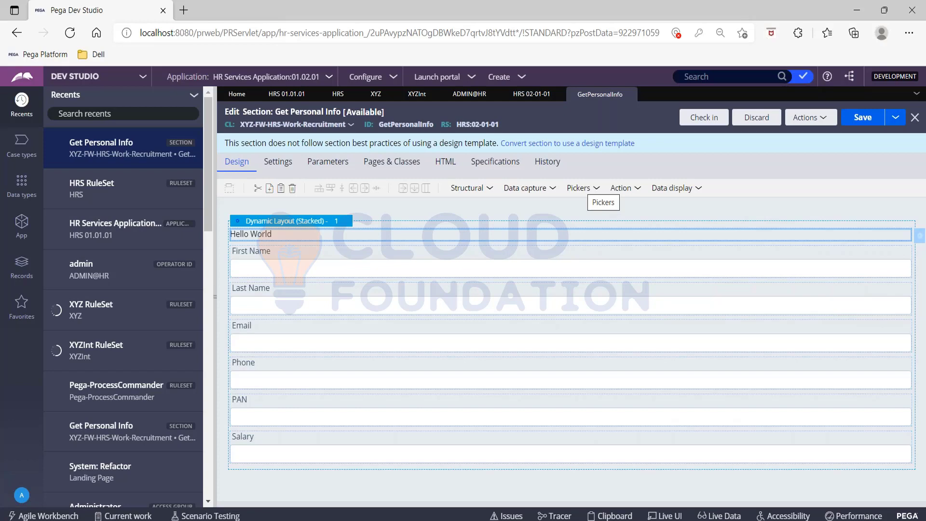
Step: Open the bulk actions window for checked-out records, look through the CheckIn, Open and Discard actions, and close it
left_click(807, 78)
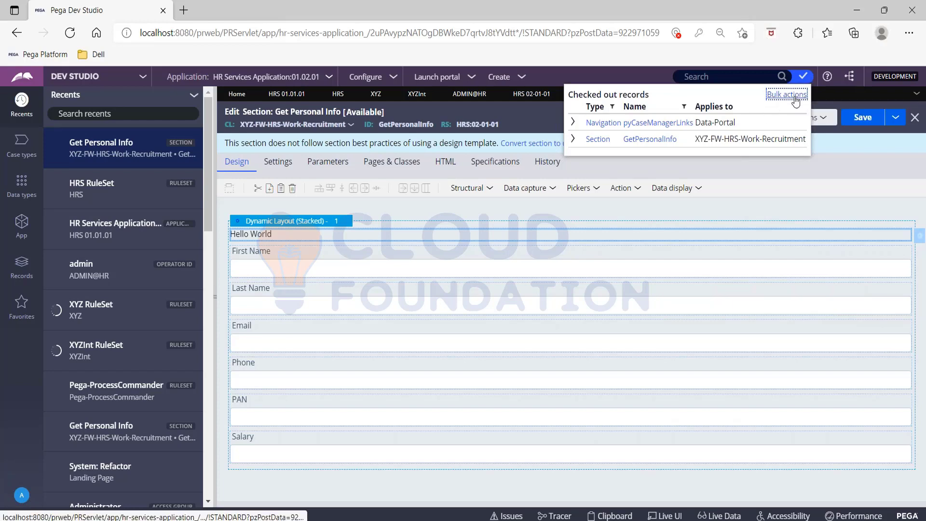
left_click(787, 94)
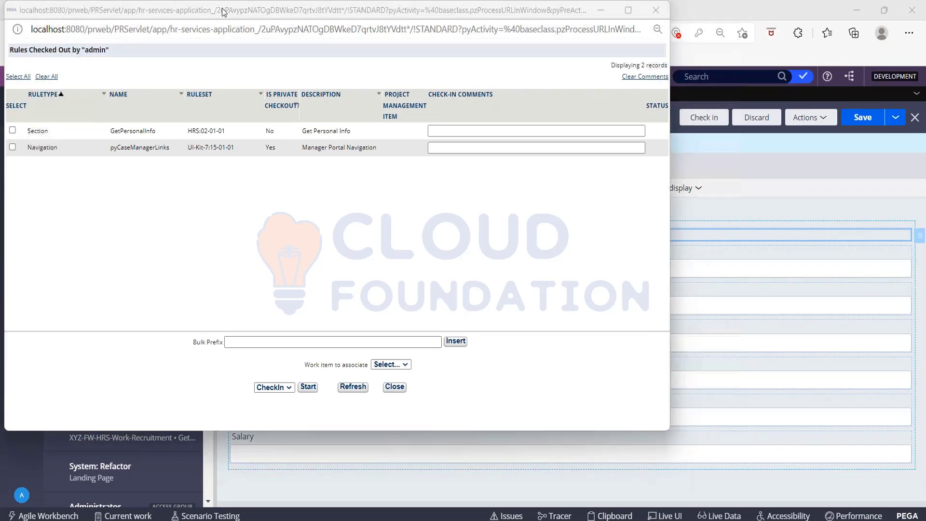
left_click_drag(224, 11, 257, 79)
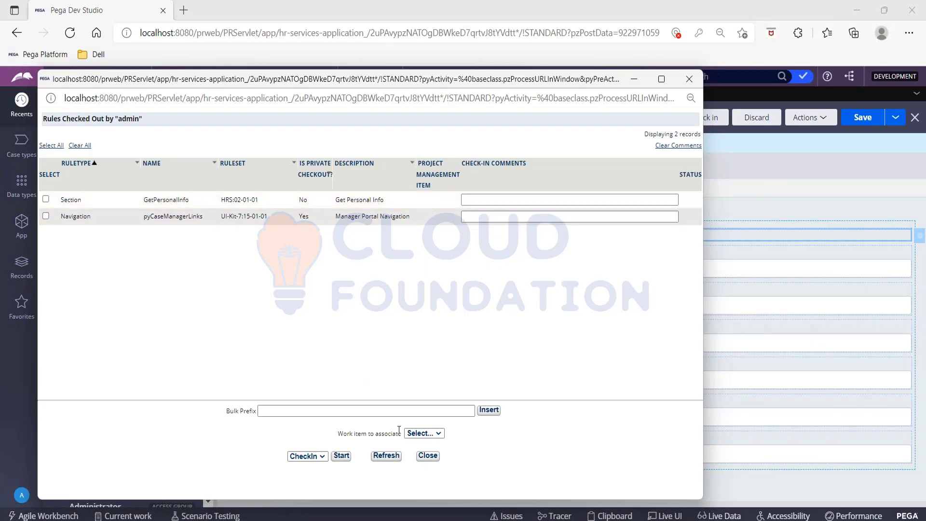
left_click(321, 458)
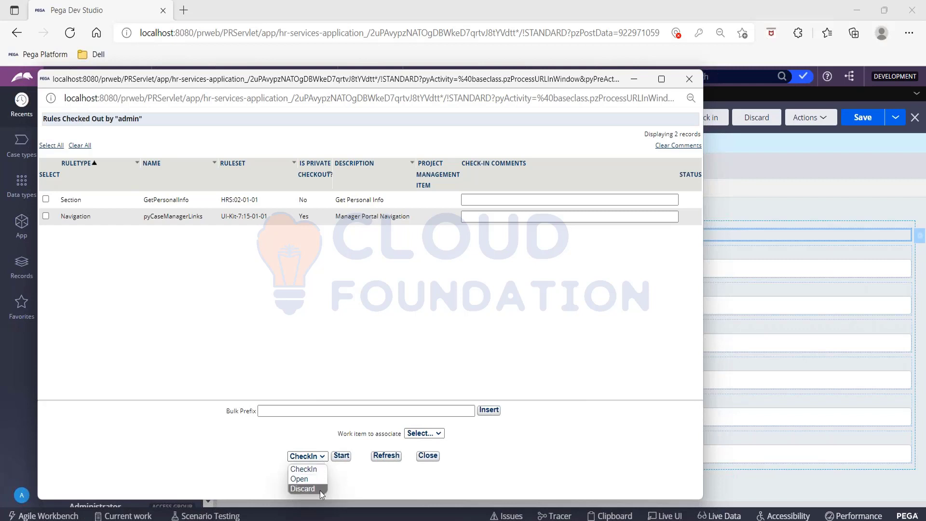
left_click(345, 469)
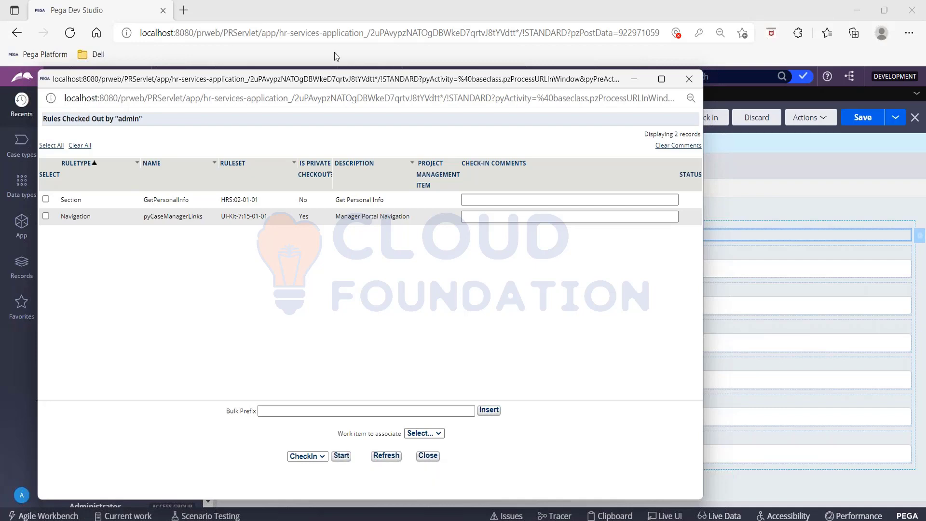
left_click_drag(328, 82, 320, 144)
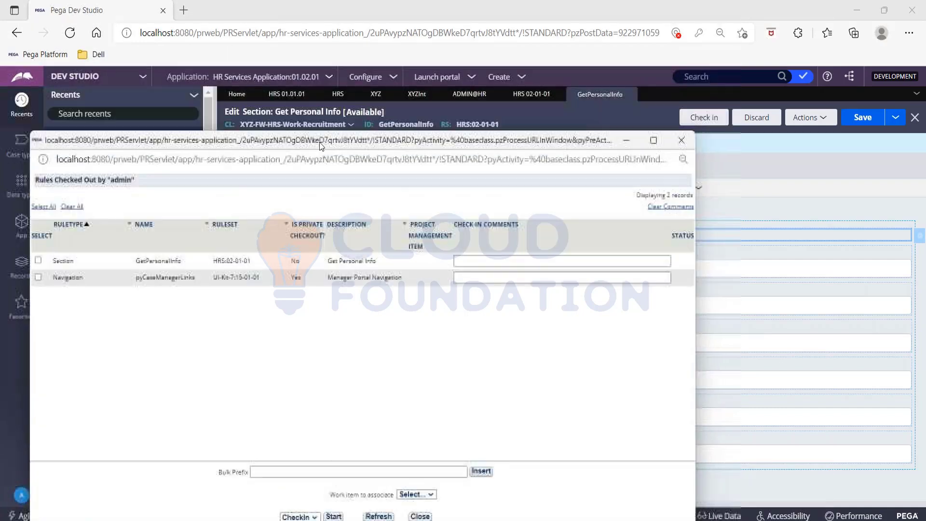
left_click(679, 141)
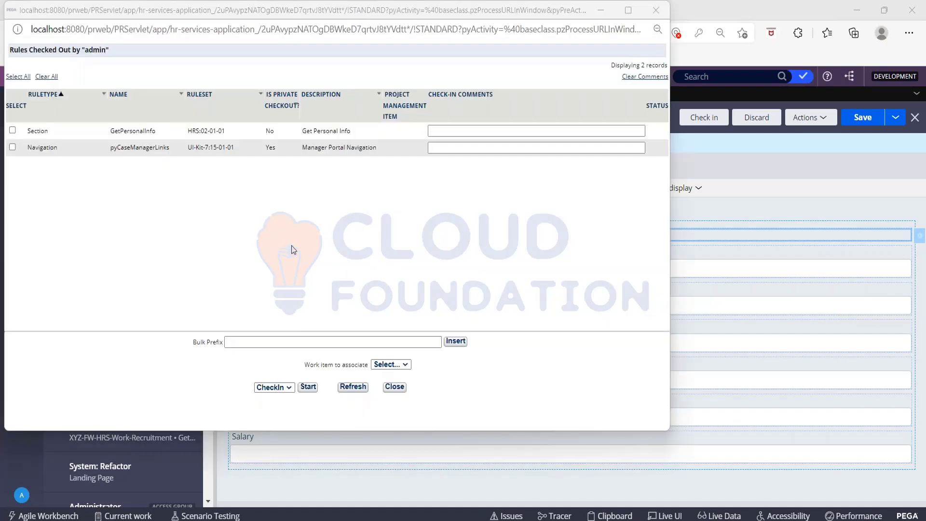
Step: Select GetPersonalInfo and pyCaseManagerLinks in the checked-out rules, try starting a bulk check-in without comments, and dismiss the alert
left_click(13, 130)
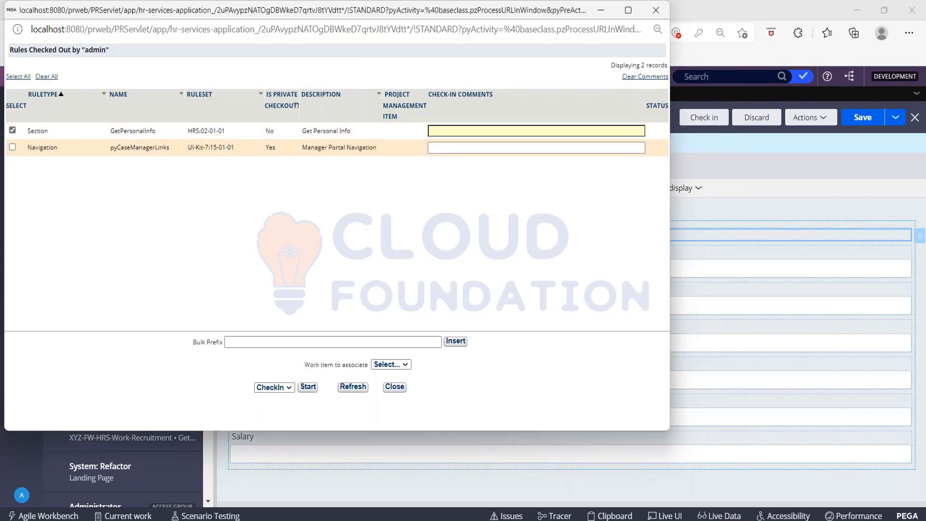
left_click(12, 147)
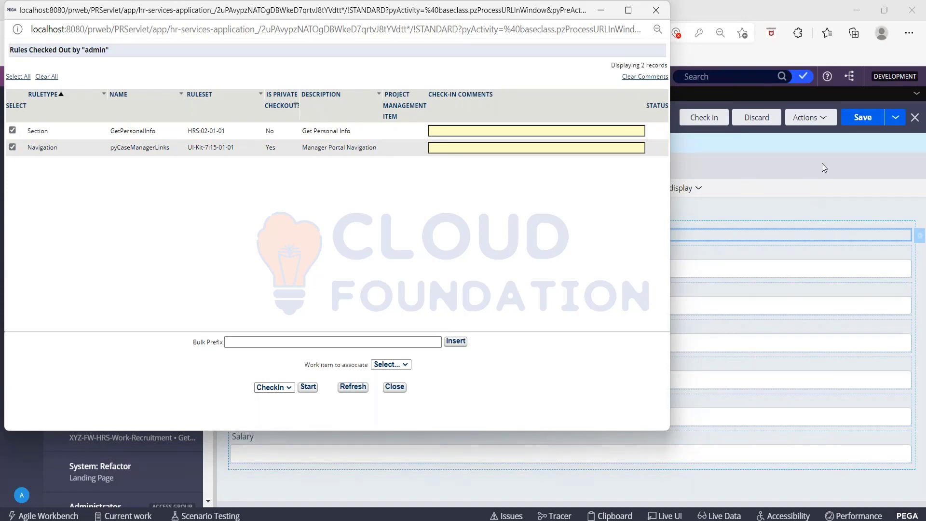
left_click(307, 391)
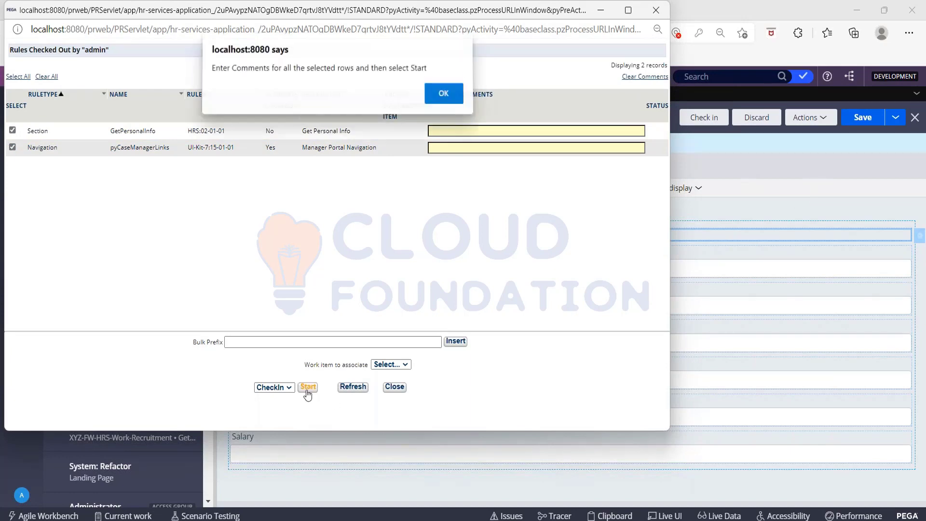
left_click(440, 104)
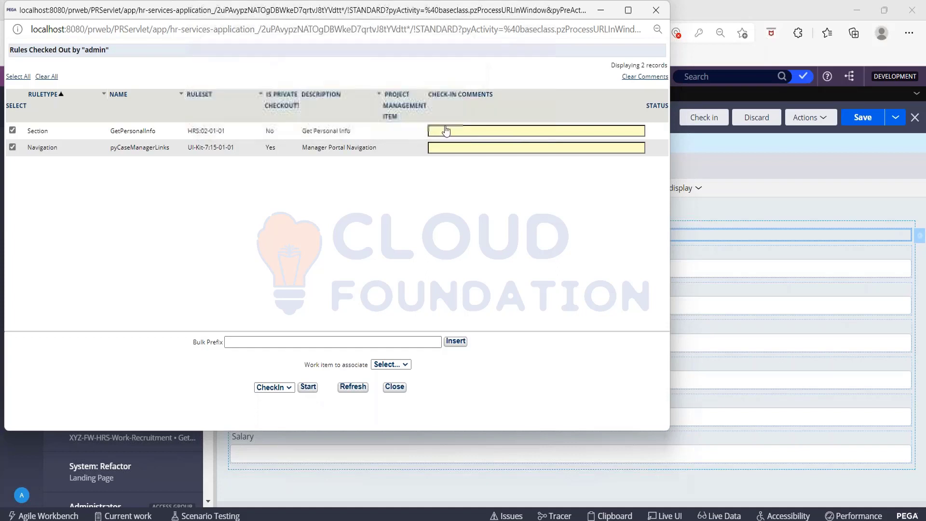
Step: Enter the check-in comment "WIP" for both selected rules and start the bulk check-in
left_click(446, 132)
type("WIP")
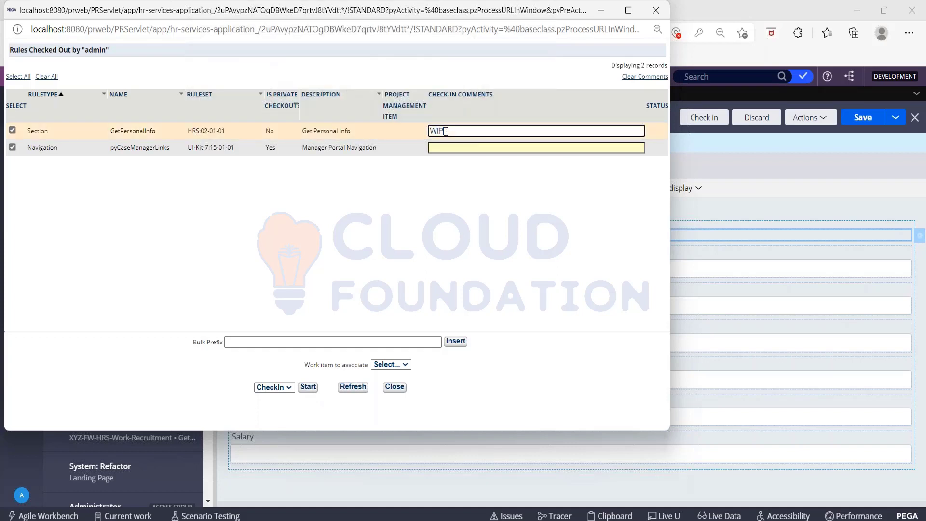
left_click(448, 147)
type("WIP")
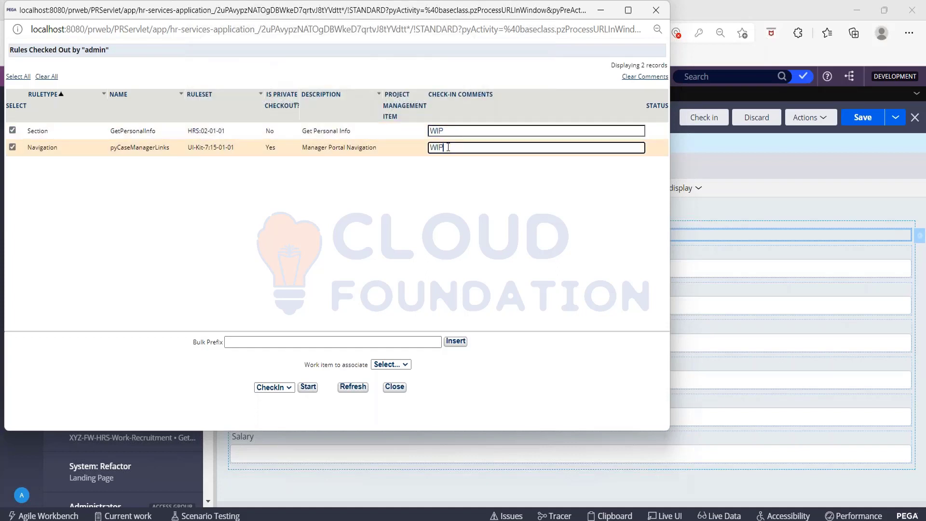
left_click(307, 387)
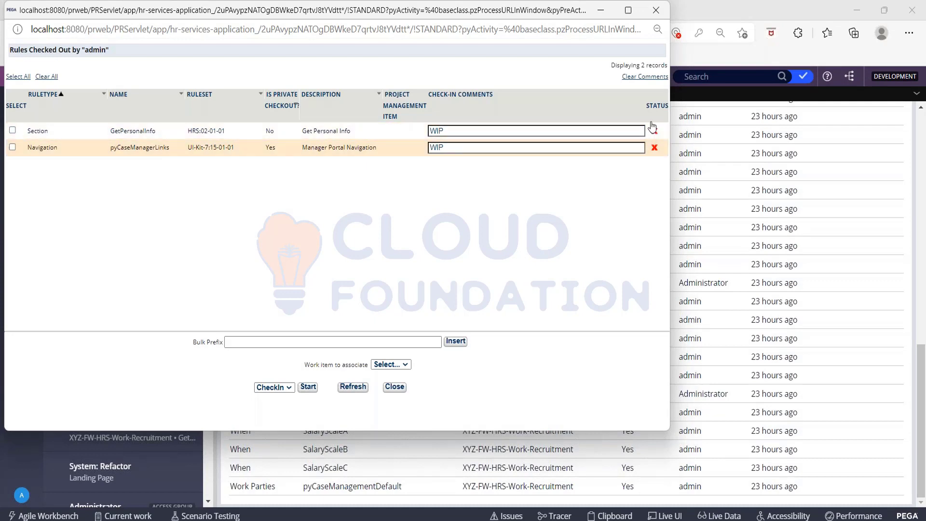
Step: Inspect the check-in status details of GetPersonalInfo and pyCaseManagerLinks, and close the bulk actions window
double_click(345, 68)
left_click_drag(230, 17, 237, 113)
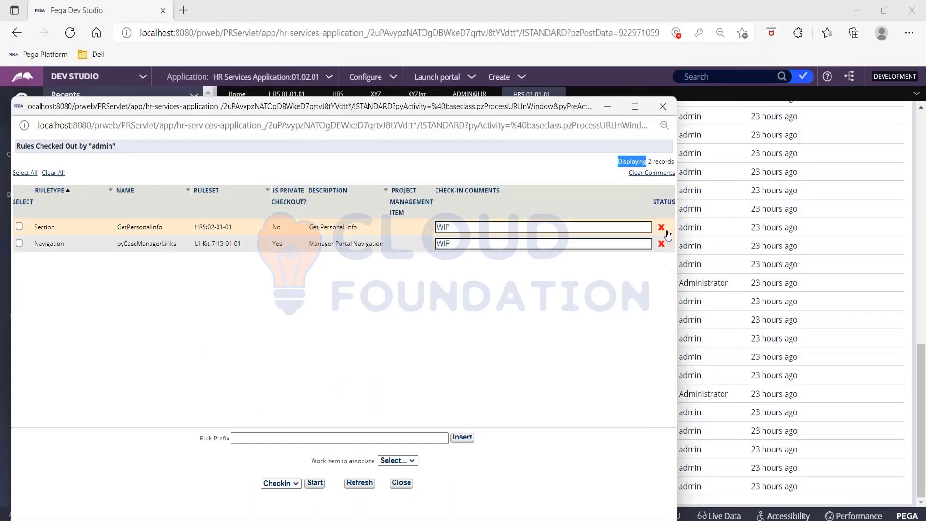
mouse_move(661, 230)
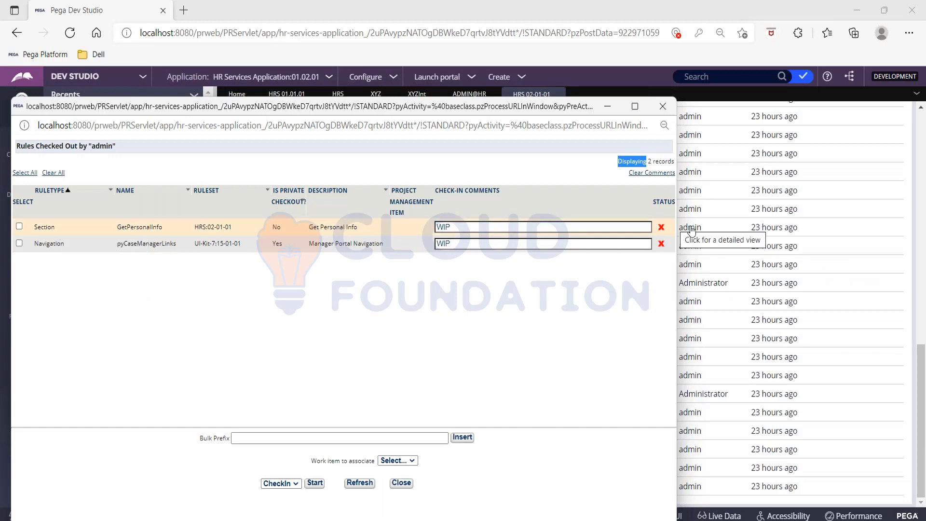
mouse_move(660, 248)
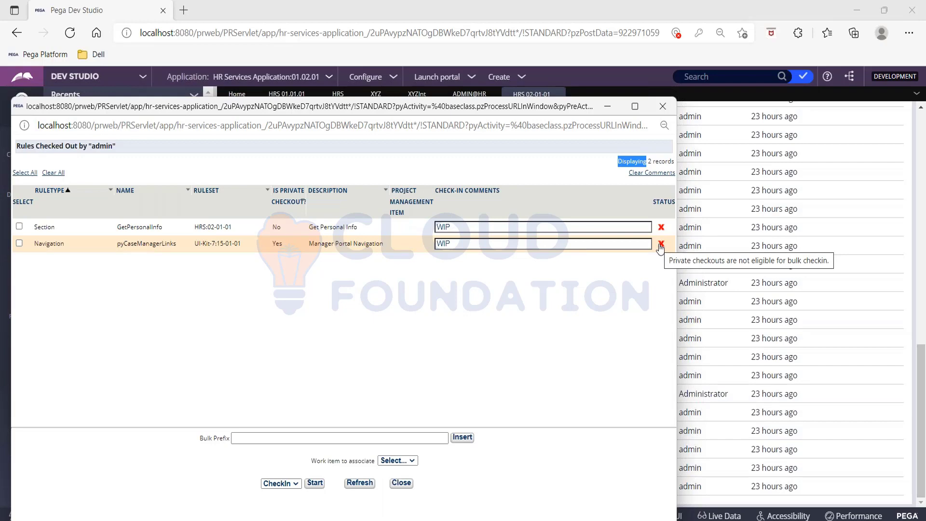
left_click(411, 319)
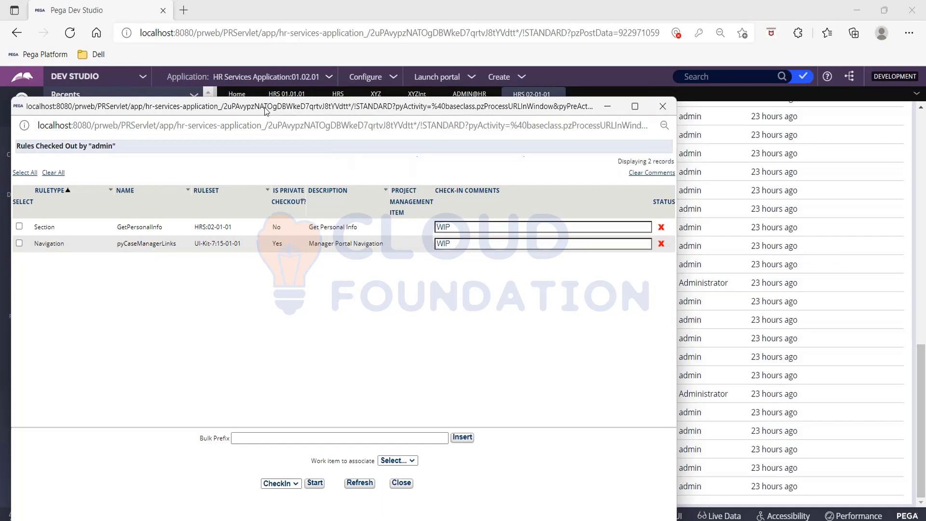
left_click_drag(265, 100, 282, 143)
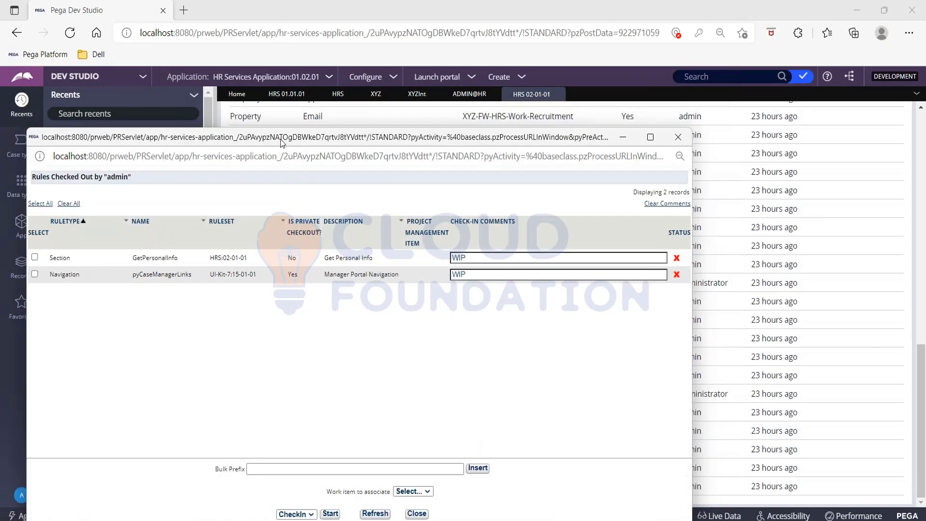
left_click(682, 144)
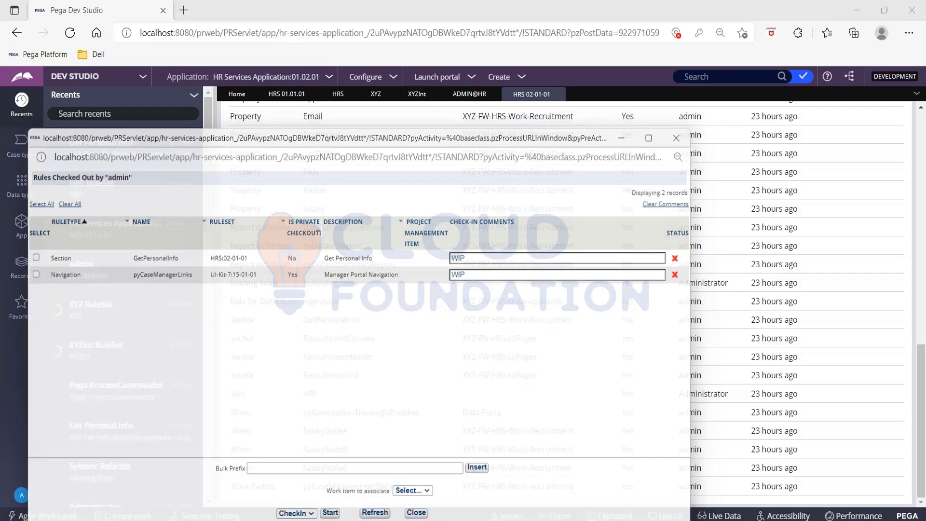